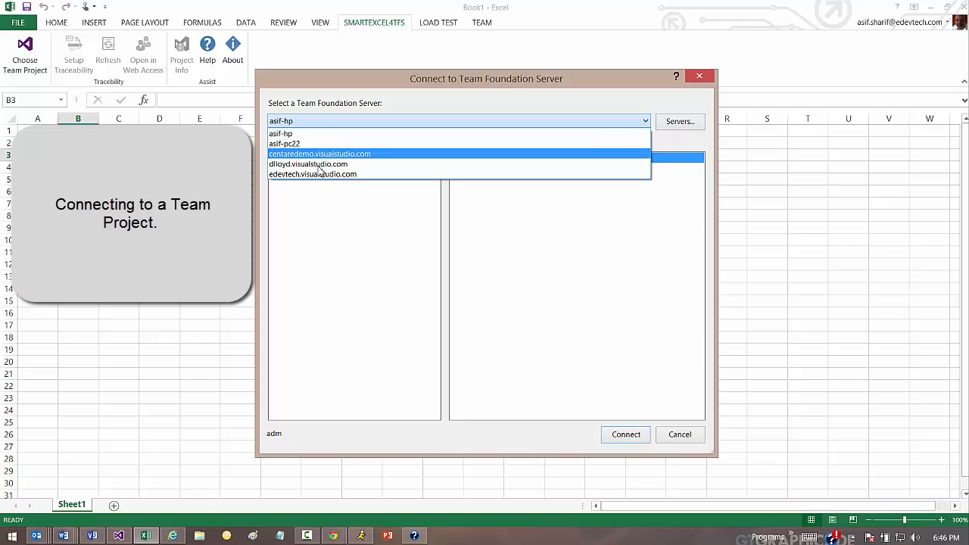
Step: Connect to the edevtech.visualstudio.com server and its team project Sample Project for Scrum 2013.2
left_click(316, 174)
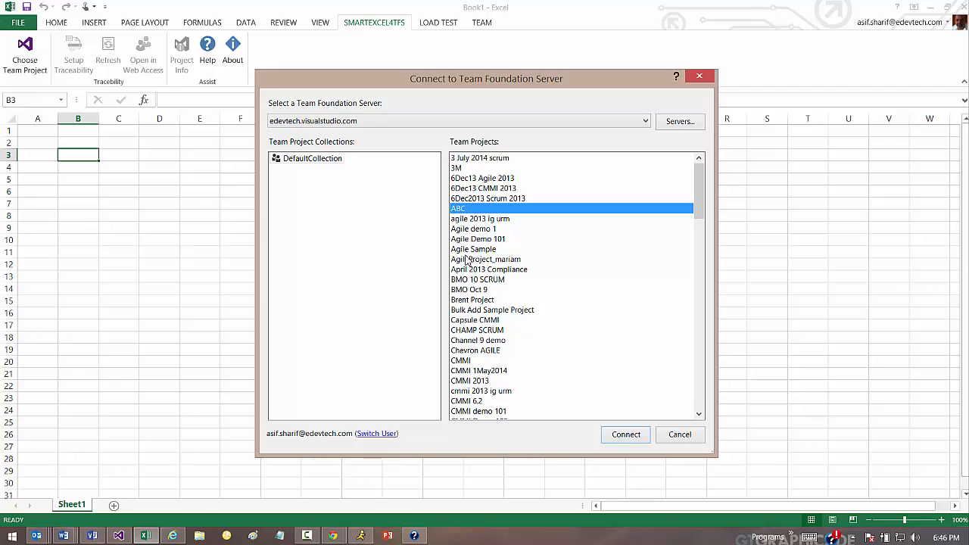
left_click(467, 260)
key("s")
key("Down")
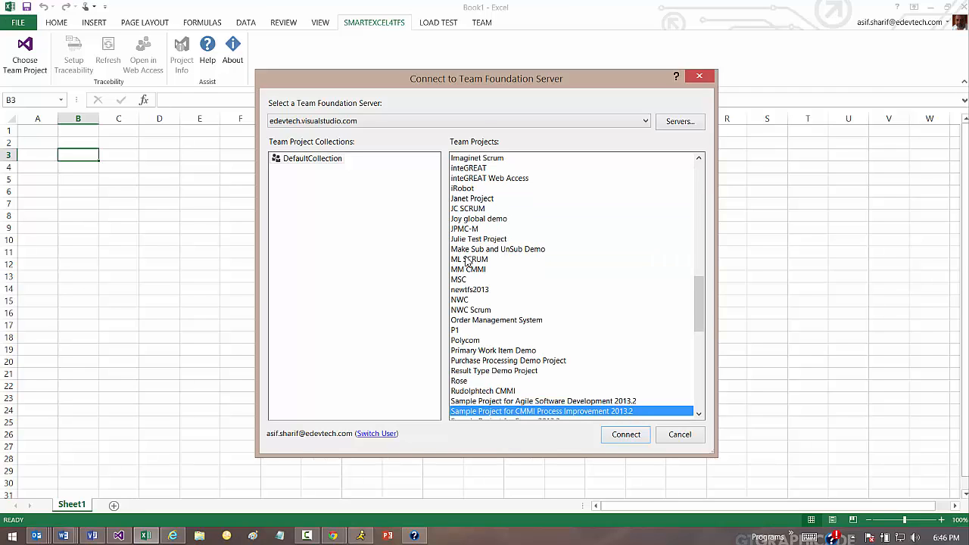
key("Down")
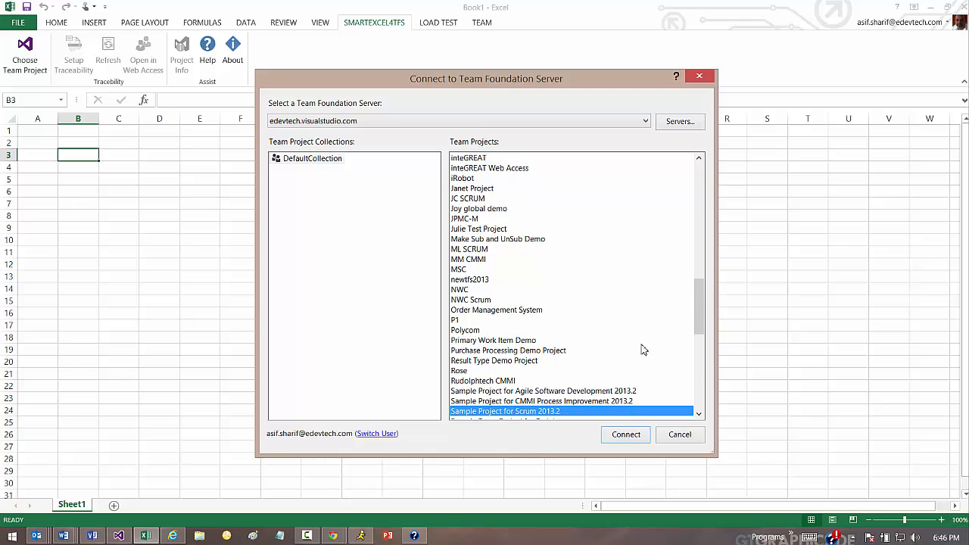
left_click(624, 436)
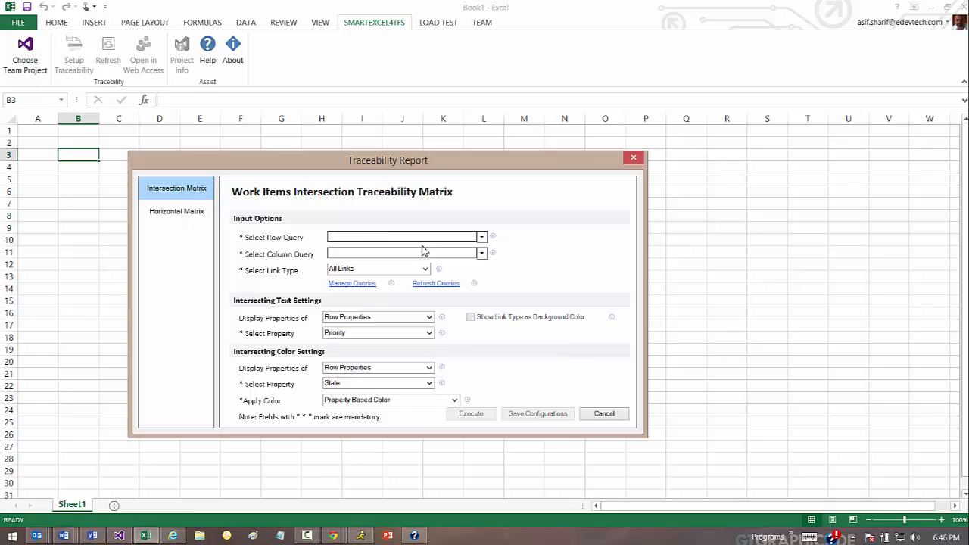
Step: Choose the PBIs query from My Queries as the intersection matrix's row query
left_click(482, 237)
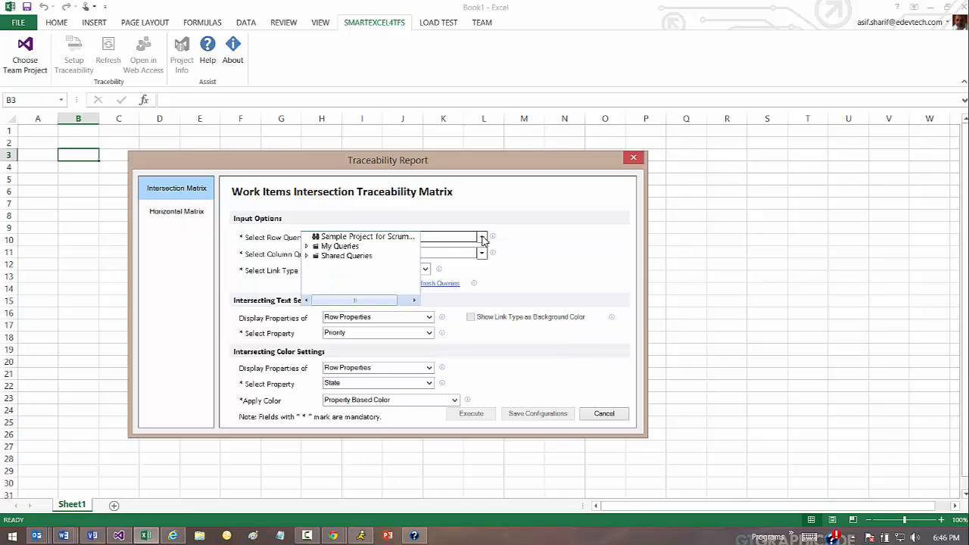
left_click(307, 247)
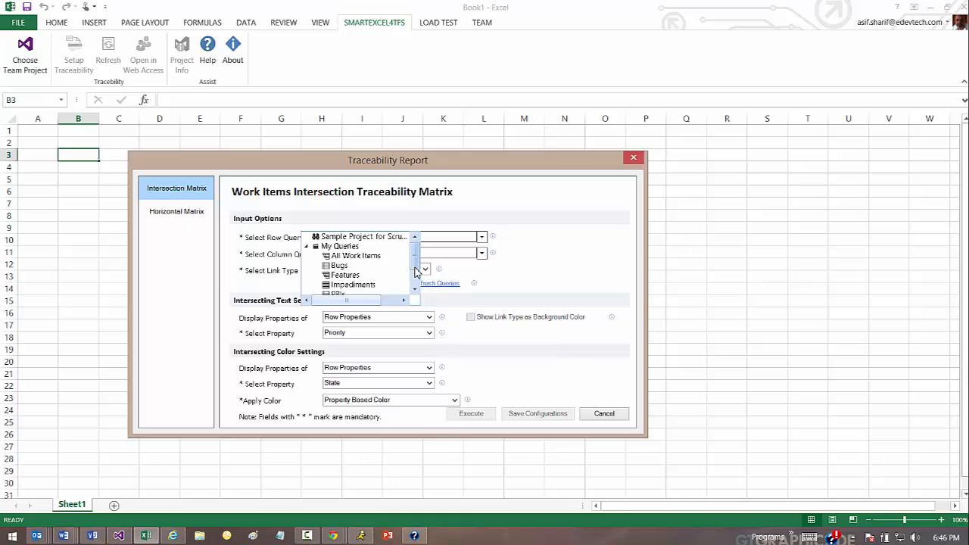
left_click(414, 272)
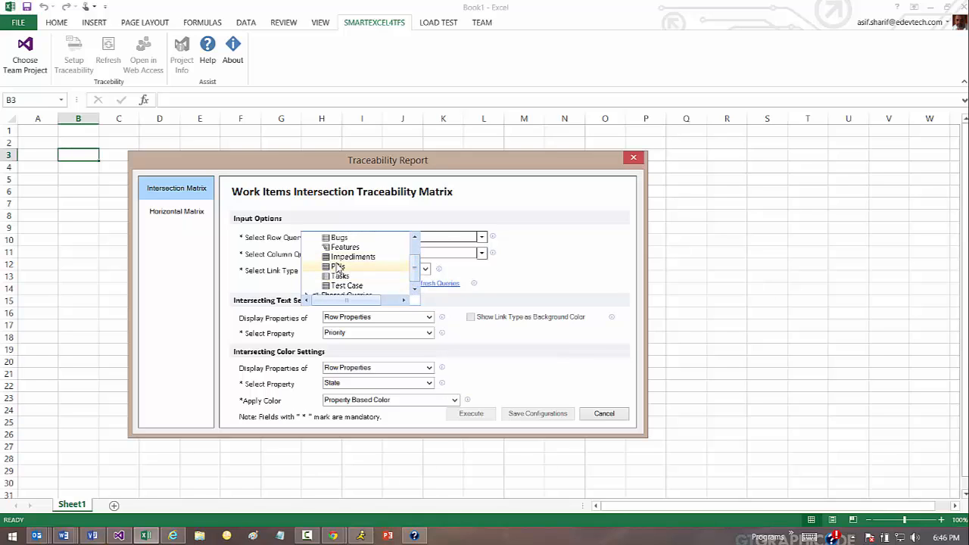
left_click(338, 268)
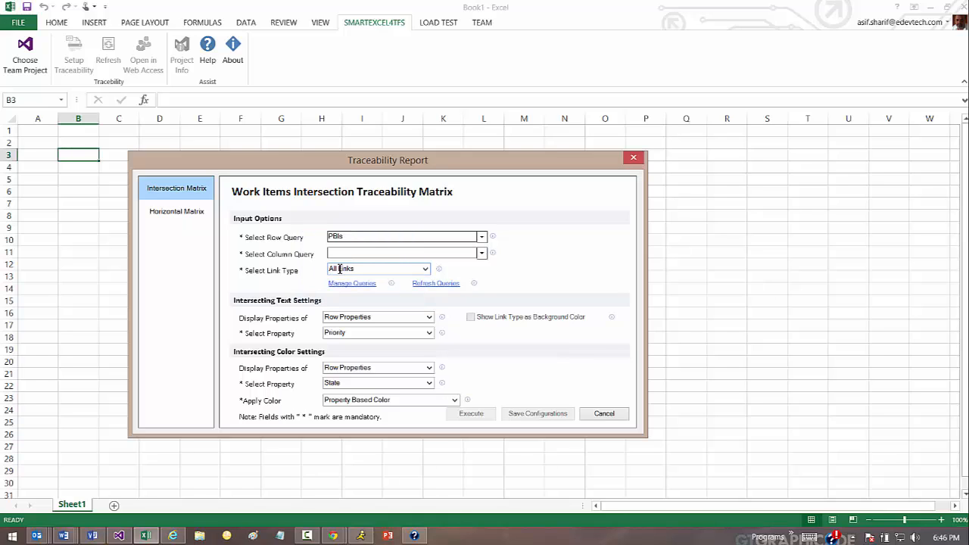
Step: Choose the Test Case query from My Queries as the intersection matrix's column query
left_click(482, 254)
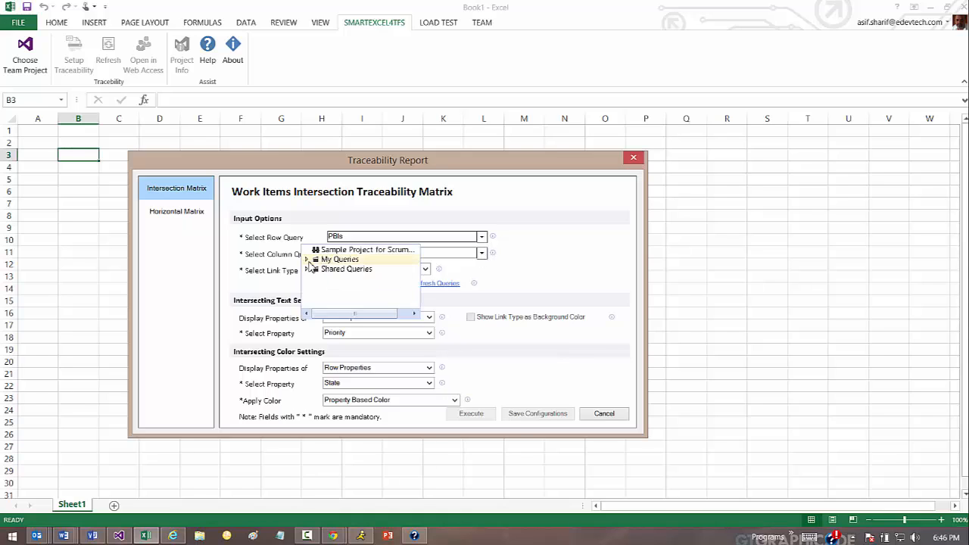
left_click(307, 261)
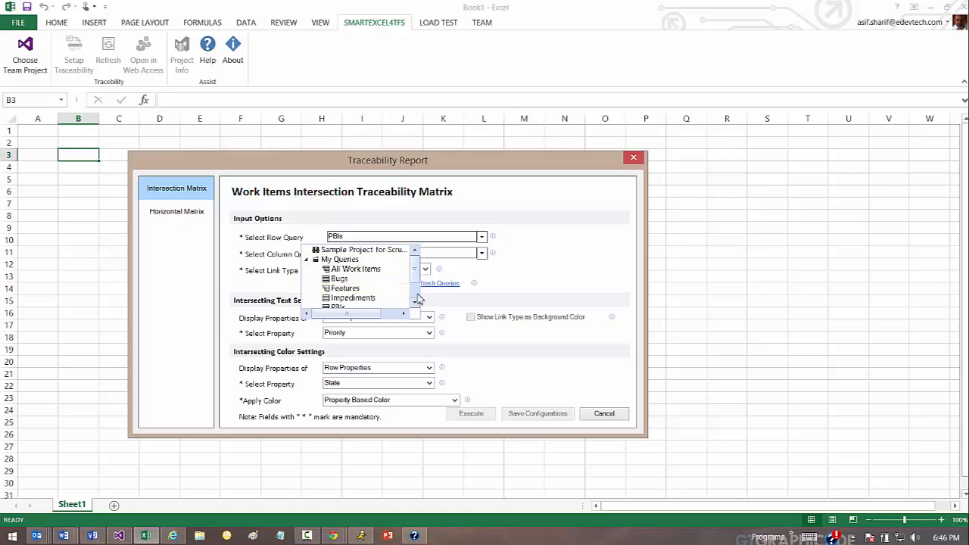
left_click_drag(415, 282, 415, 297)
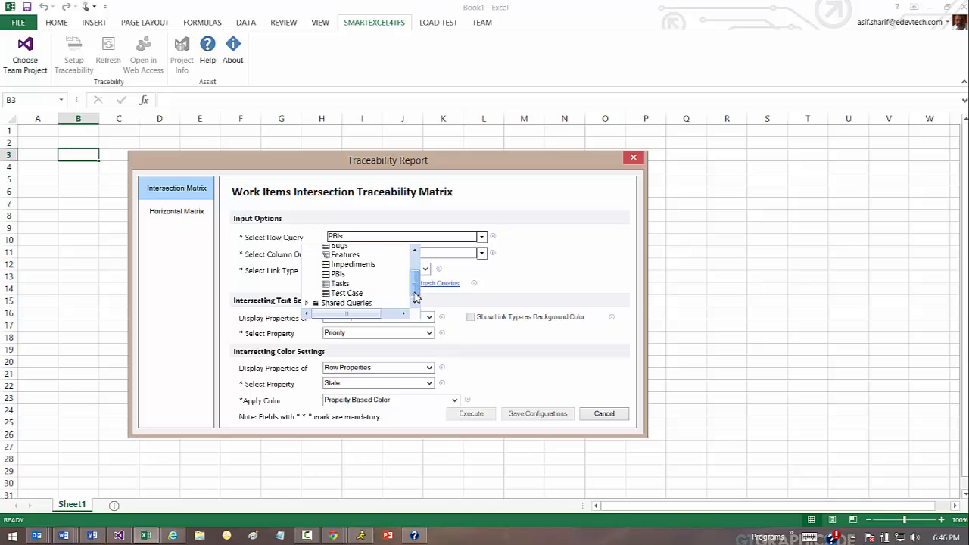
left_click(360, 295)
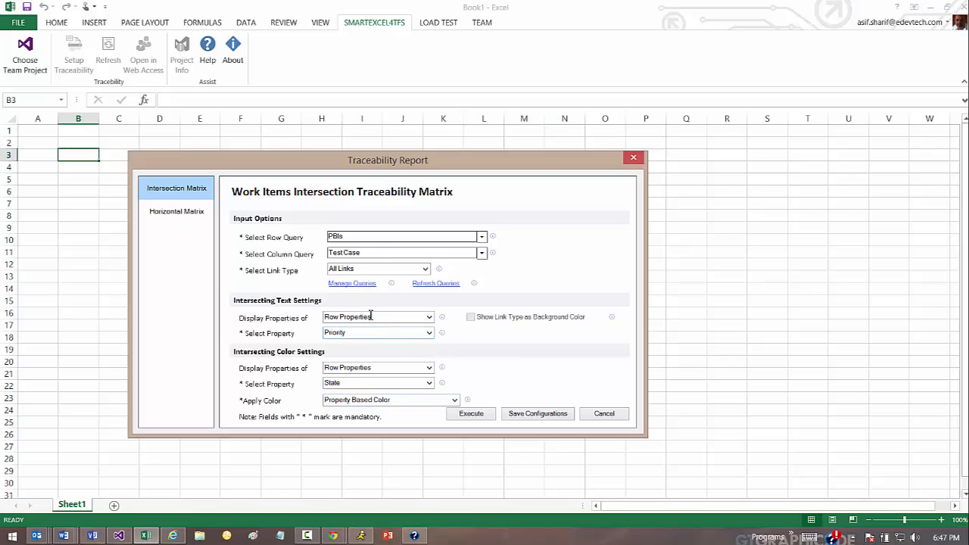
Step: Generate the intersection matrix with link type All Links, Priority as the intersecting text property and State as the color property
left_click(365, 274)
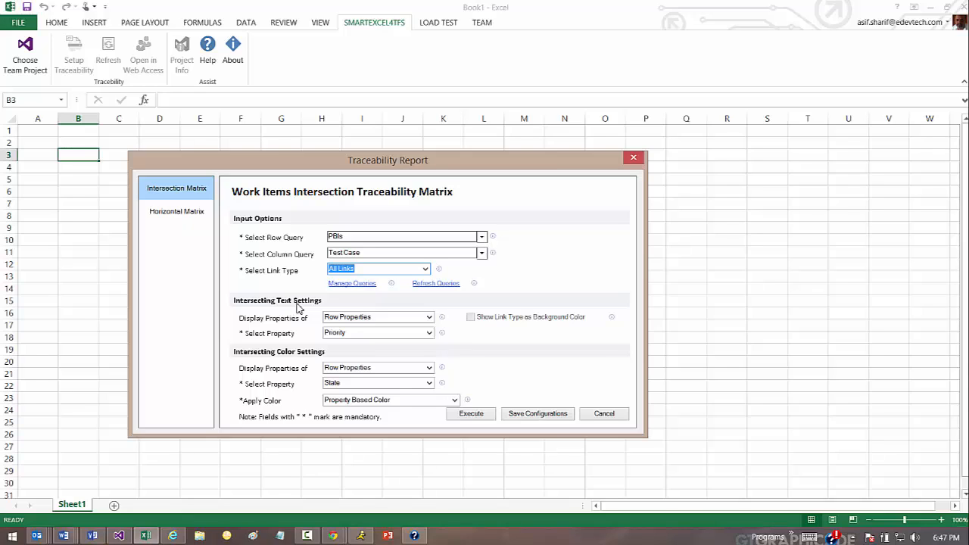
left_click(353, 333)
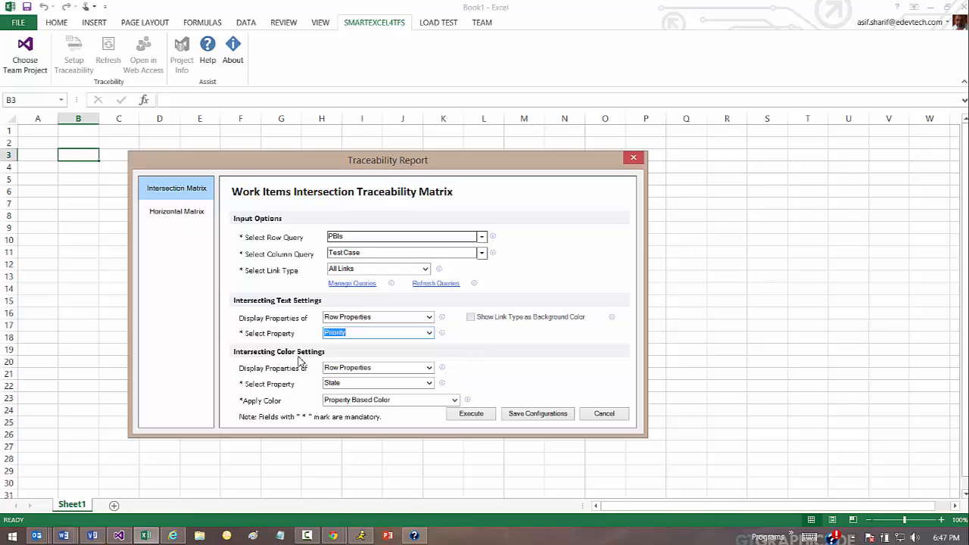
left_click(345, 383)
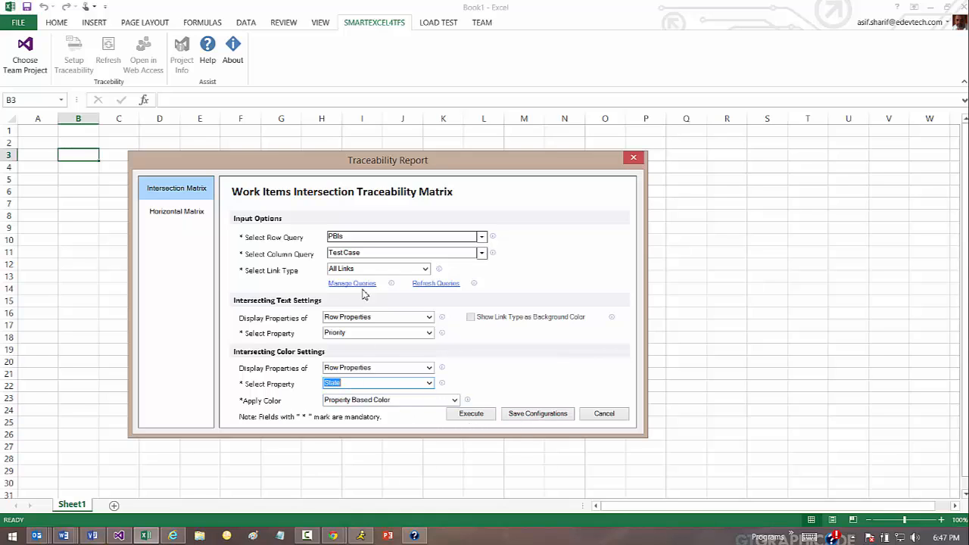
left_click(469, 415)
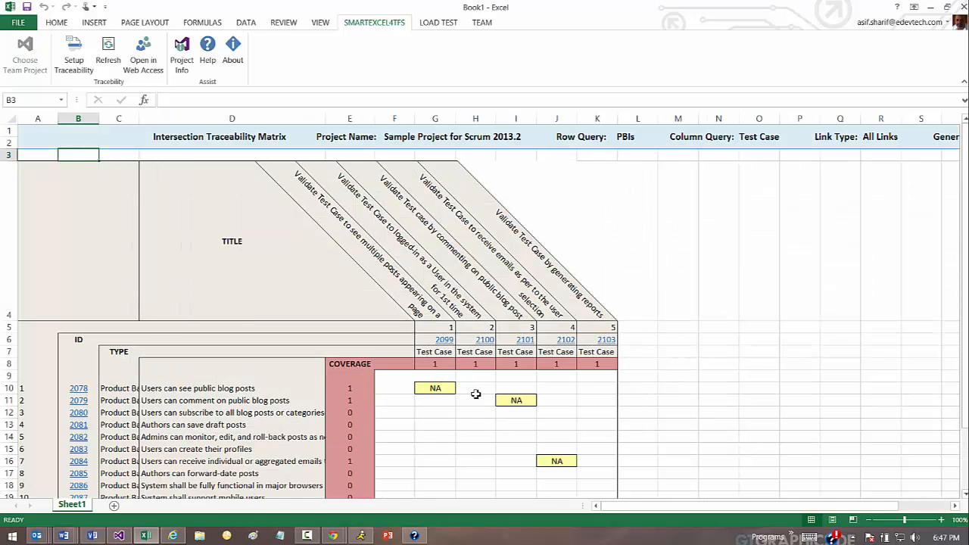
Step: Examine the generated matrix's backlog item rows, test case column headings, coverage figures and legend
scroll(476, 393, "down", 3)
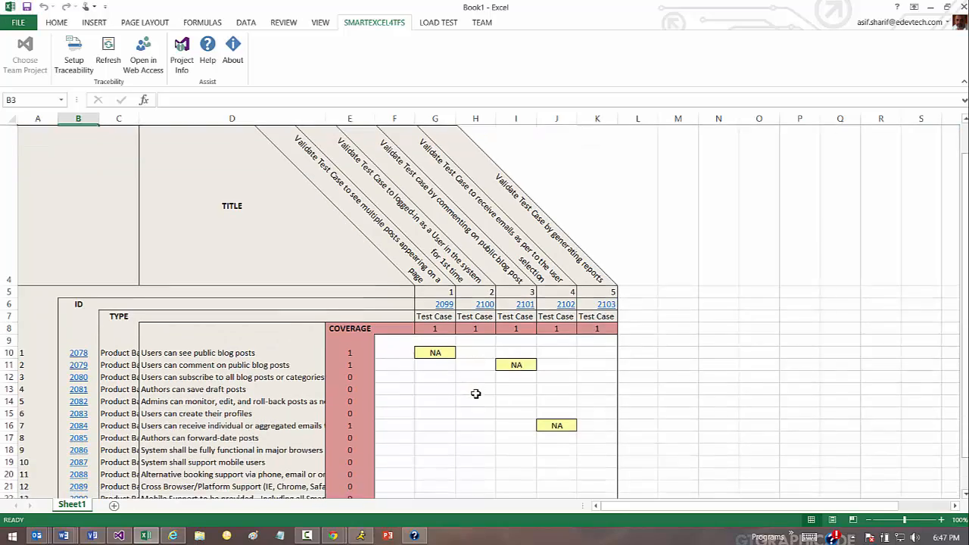
scroll(476, 393, "up", 2)
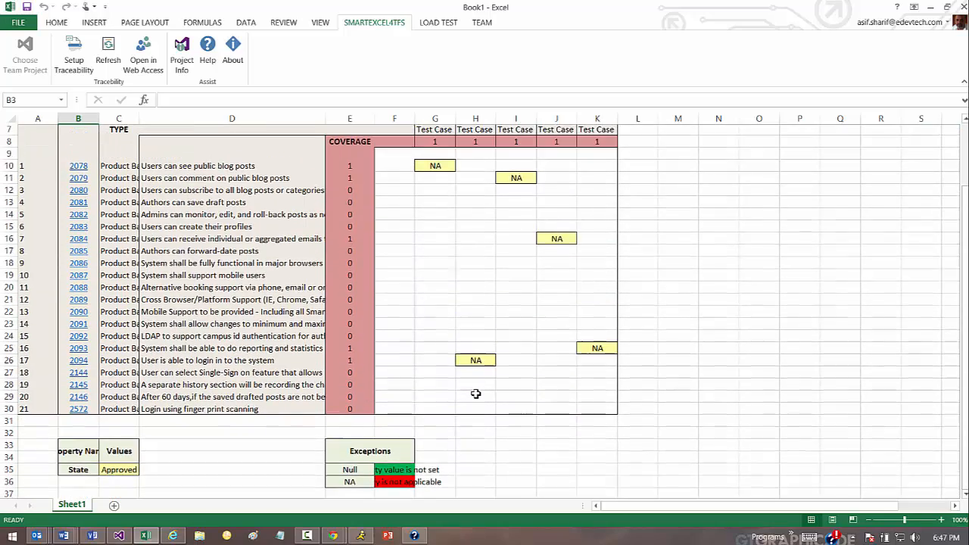
scroll(475, 393, "down", 1)
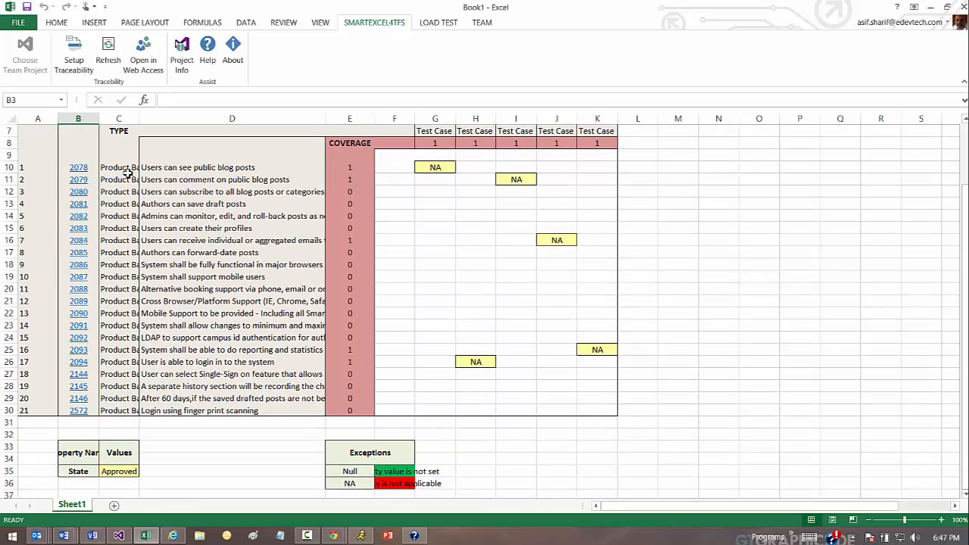
left_click_drag(170, 168, 157, 410)
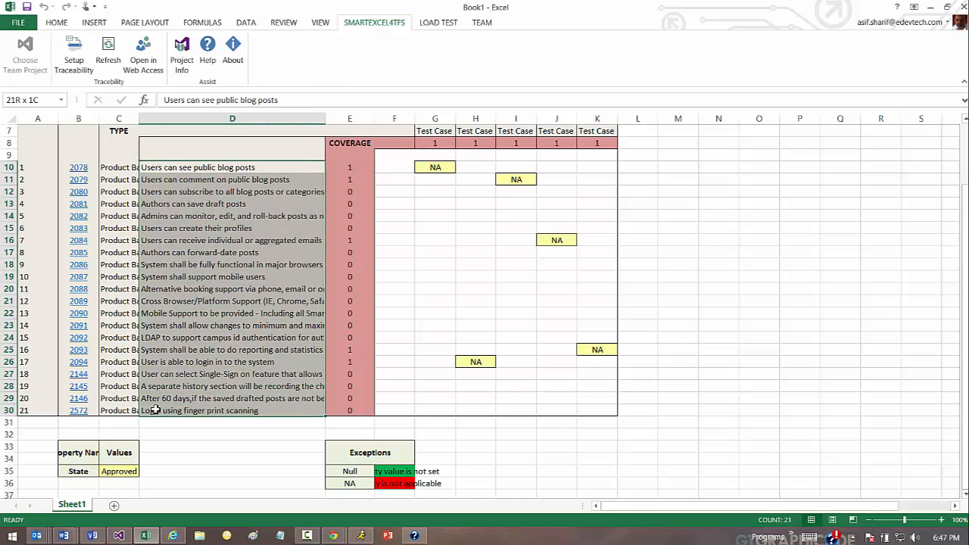
scroll(290, 302, "up", 1)
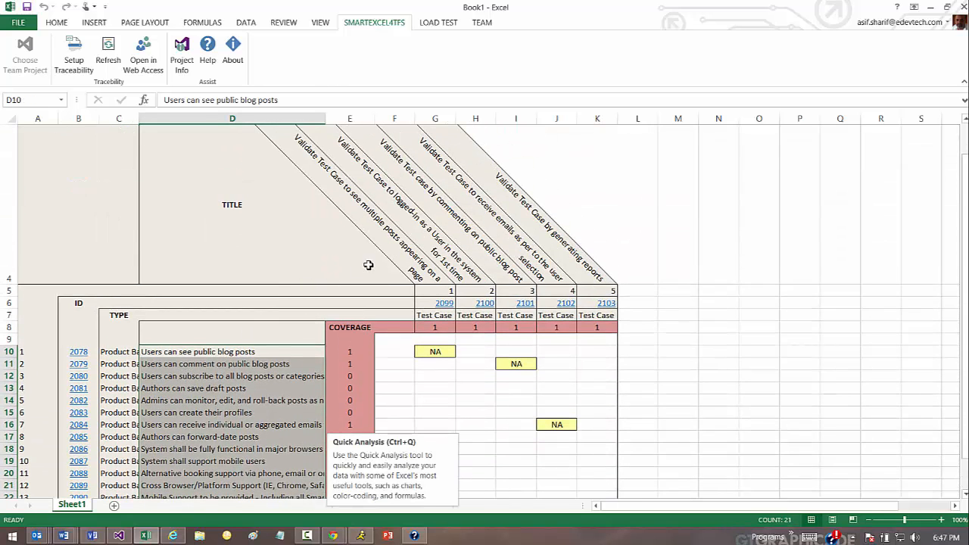
left_click_drag(384, 255, 557, 253)
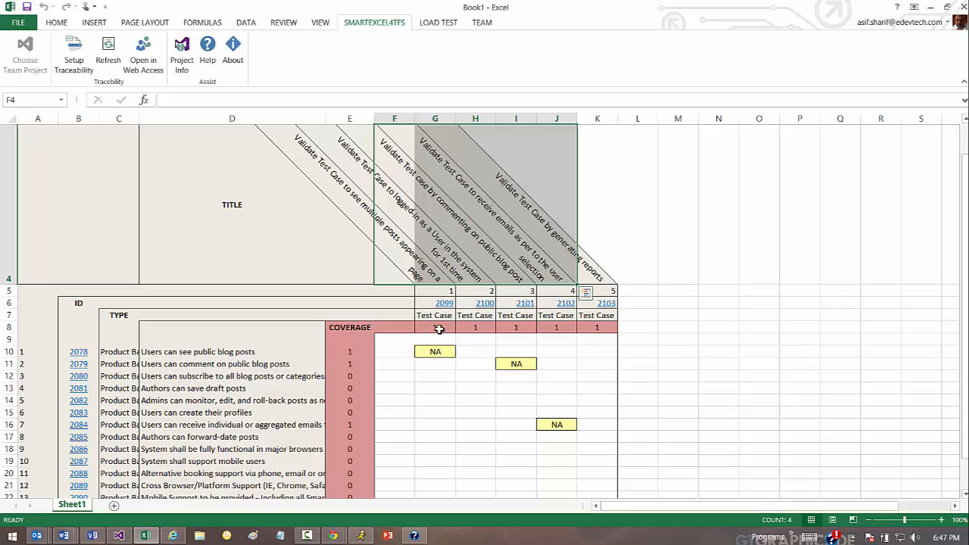
scroll(433, 331, "down", 1)
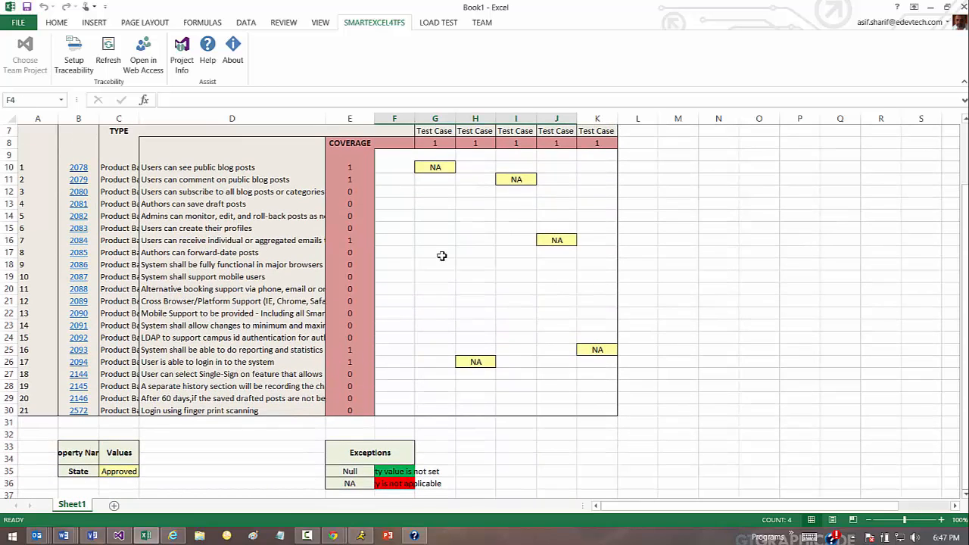
Step: Inspect the intersection cells linking backlog items to test cases, and view the details of backlog item 2079
left_click(436, 171)
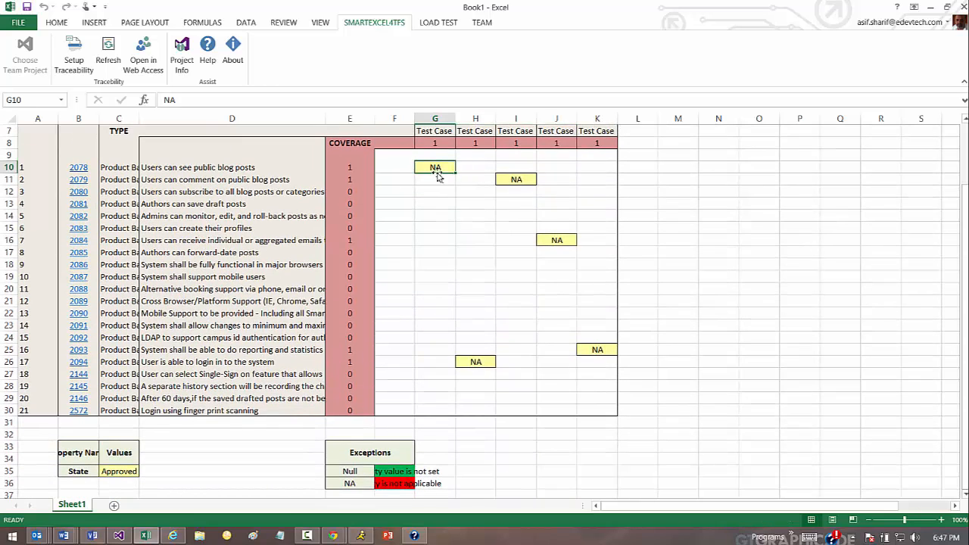
scroll(429, 193, "up", 1)
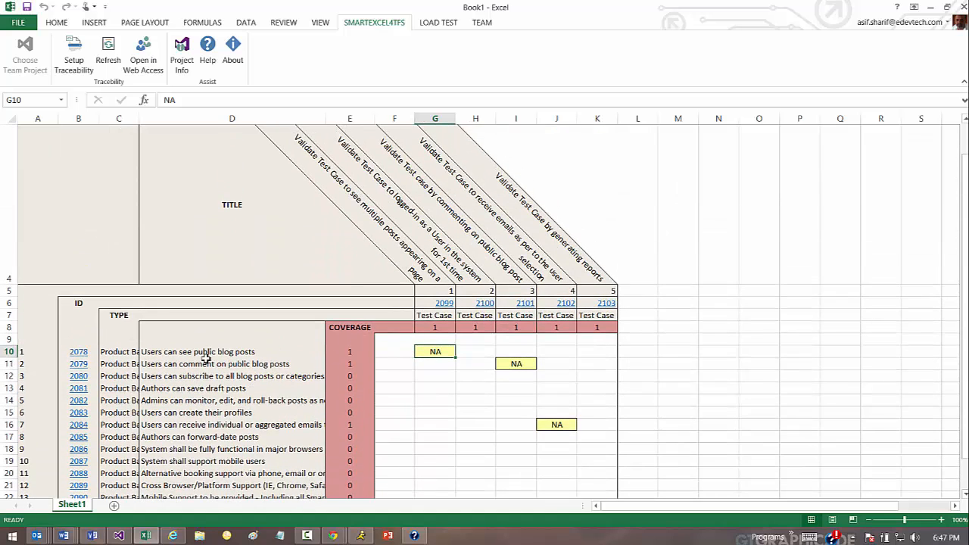
left_click(525, 366)
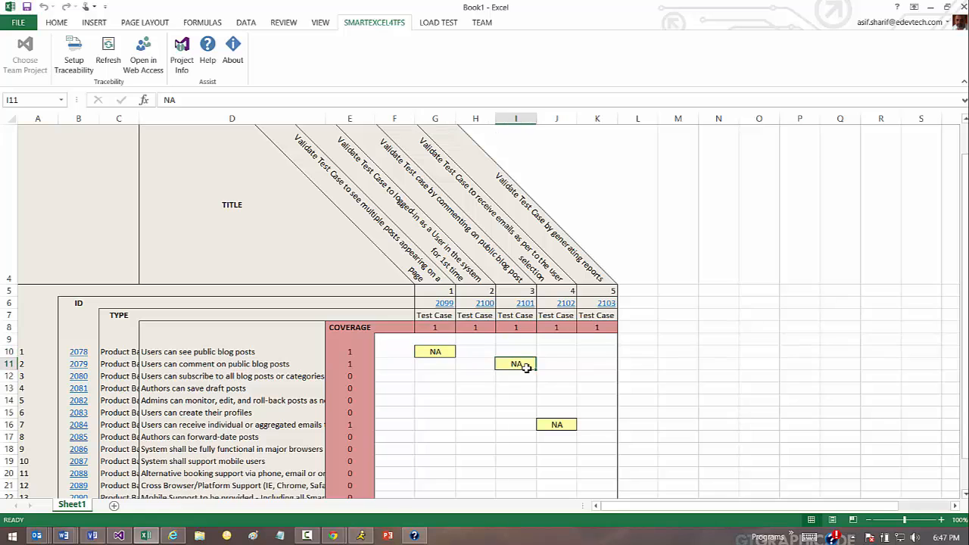
left_click(552, 428)
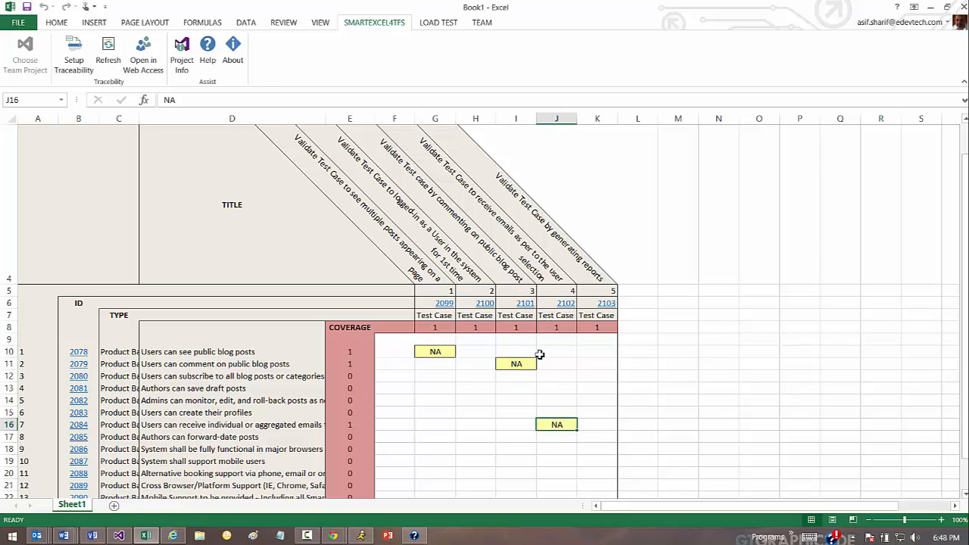
scroll(351, 413, "down", 1)
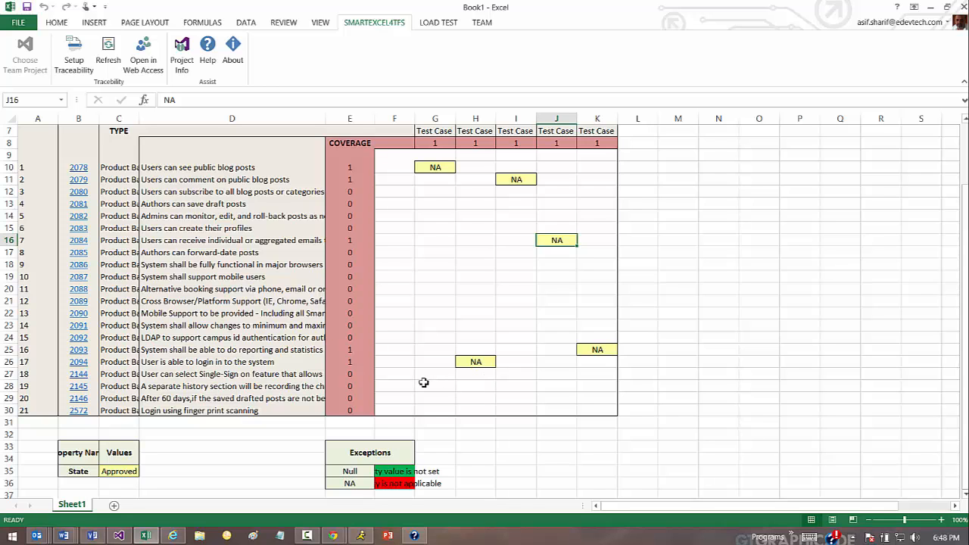
scroll(423, 382, "up", 1)
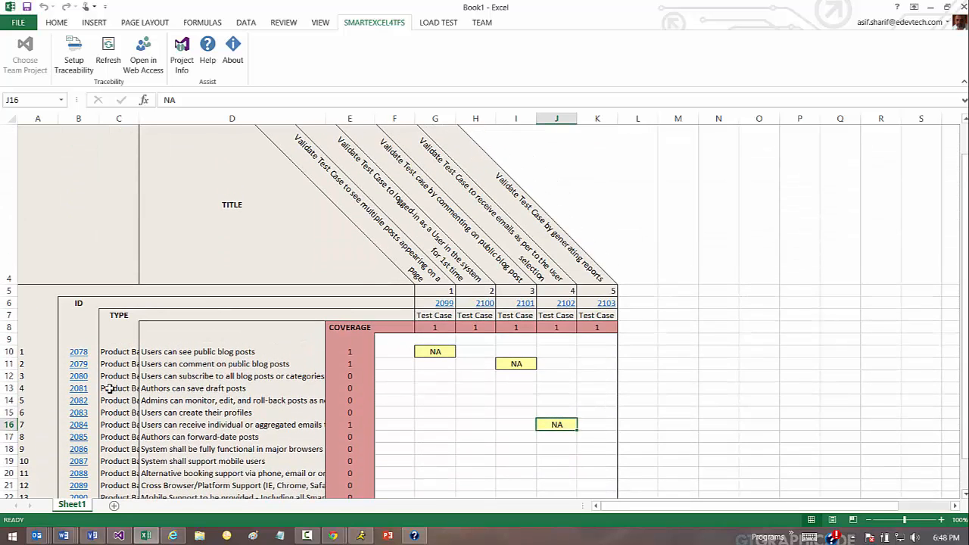
left_click(78, 366)
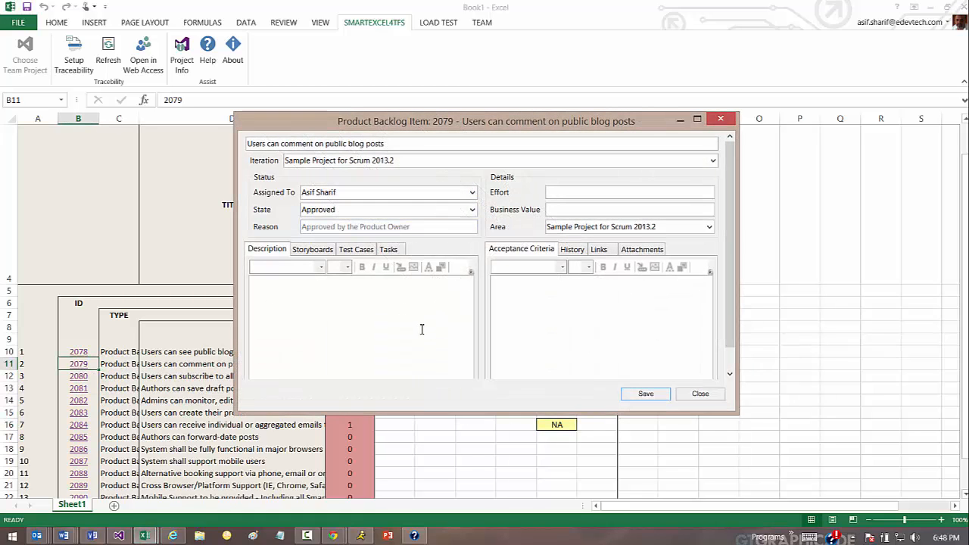
left_click(698, 395)
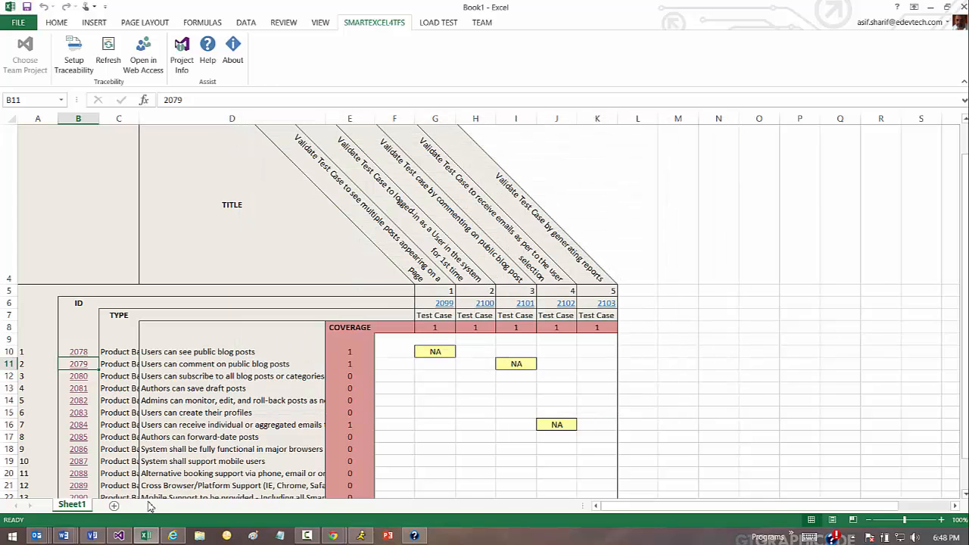
Step: Add a new worksheet and set up an intersection matrix on it with All Work Items as the row query
left_click(114, 505)
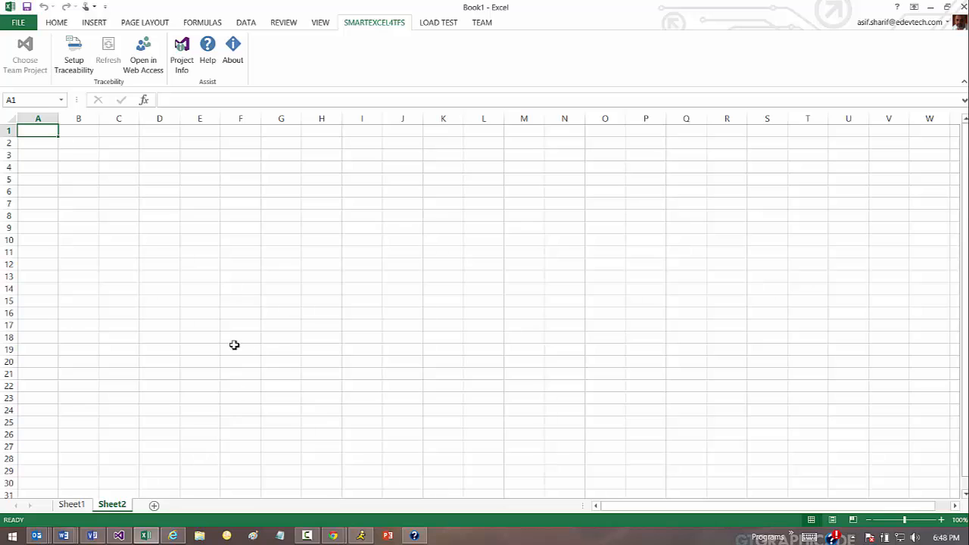
left_click(76, 66)
left_click(441, 193)
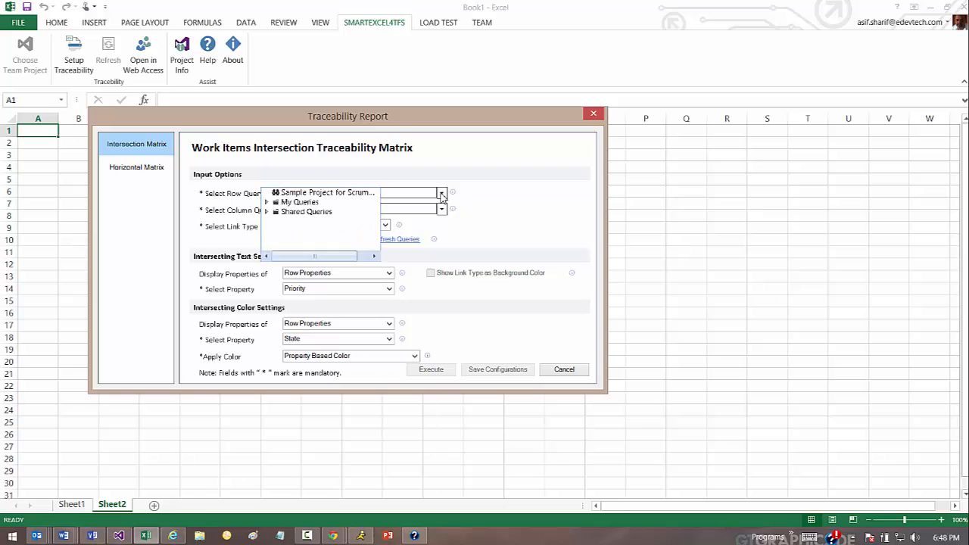
left_click(266, 202)
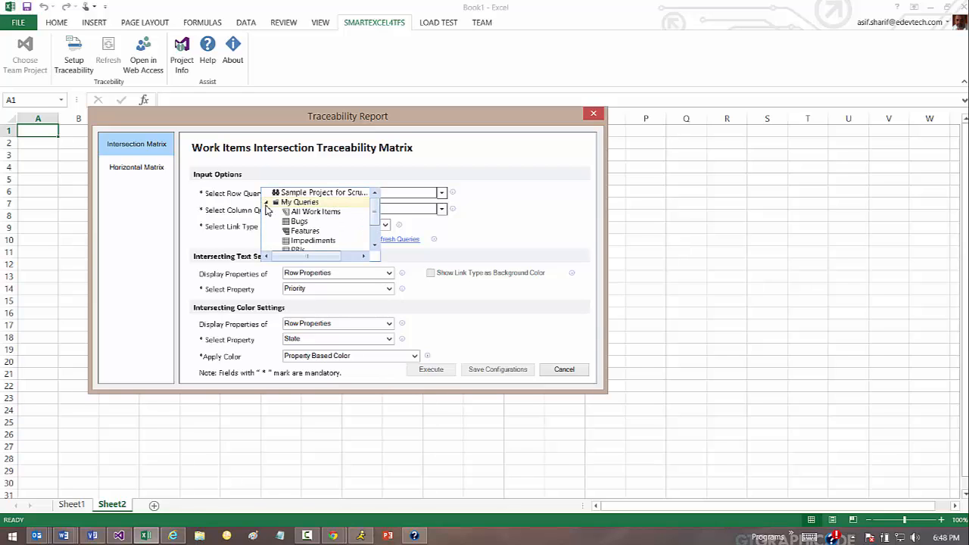
left_click(310, 212)
Step: Choose All Work Items as the column query and generate the intersection matrix
left_click(441, 210)
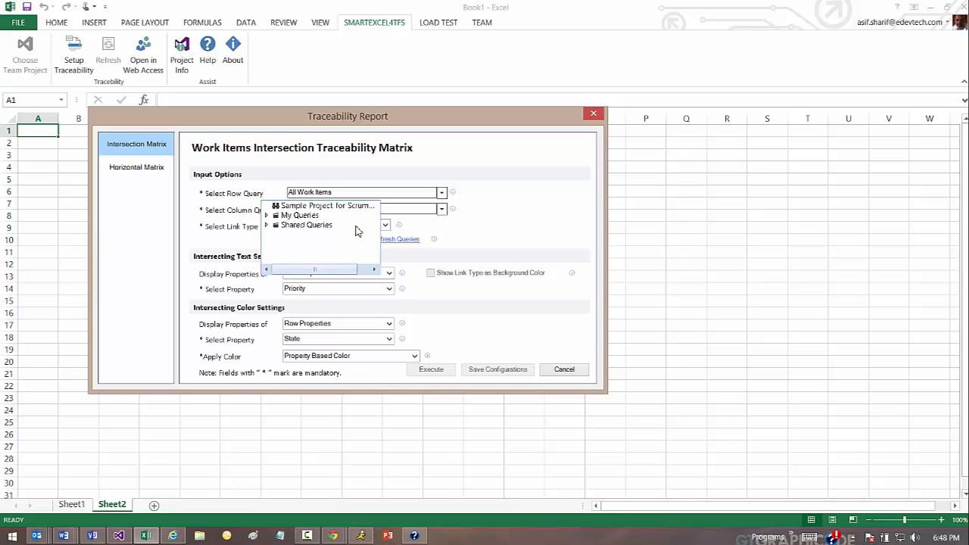
left_click(267, 218)
left_click(295, 227)
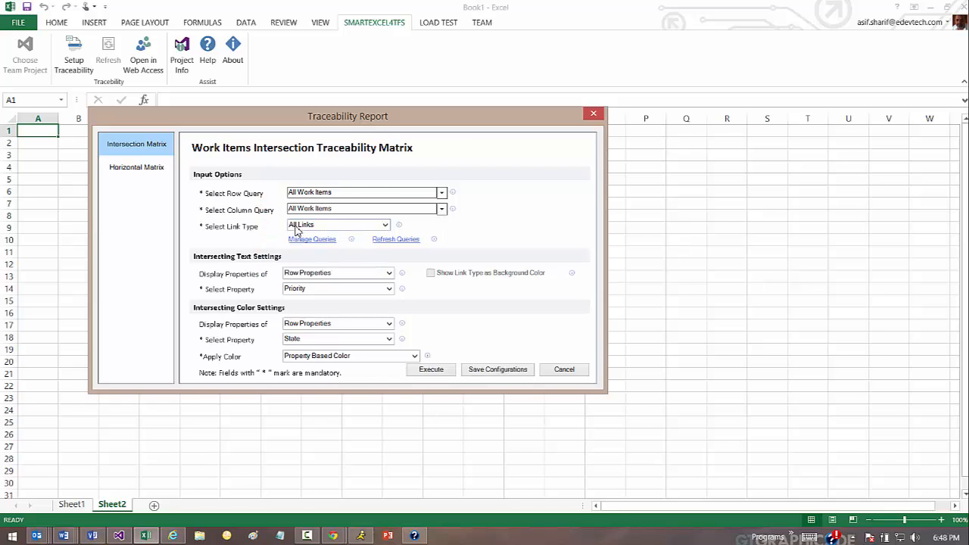
left_click(430, 370)
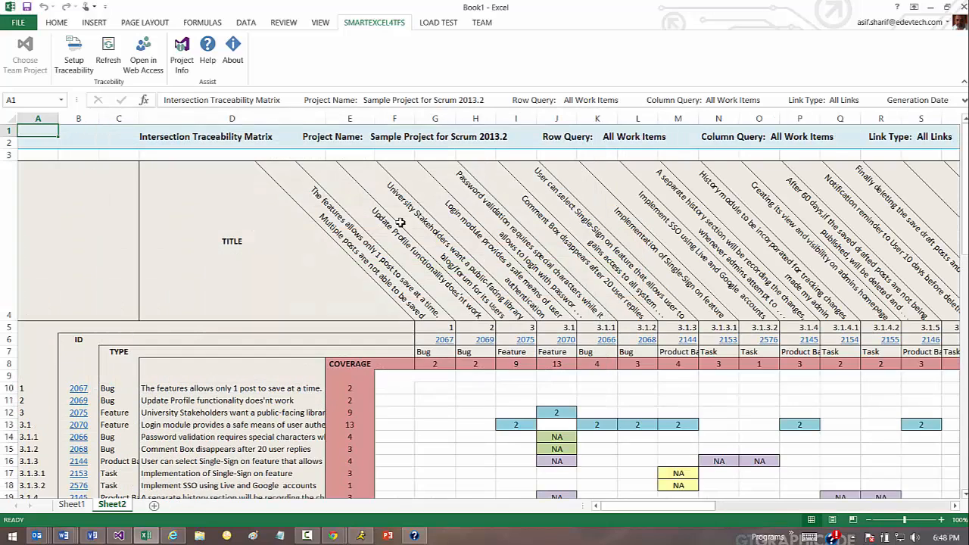
Step: Enlarge the sheet area, zoom out to 80% and examine the matrix's coverage column and intersection cells
double_click(352, 26)
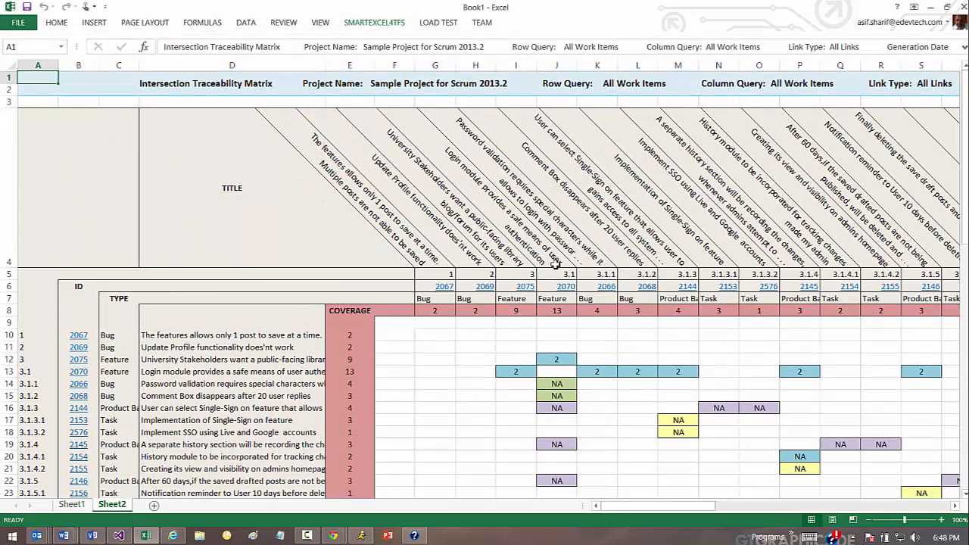
left_click(868, 520)
left_click(868, 520)
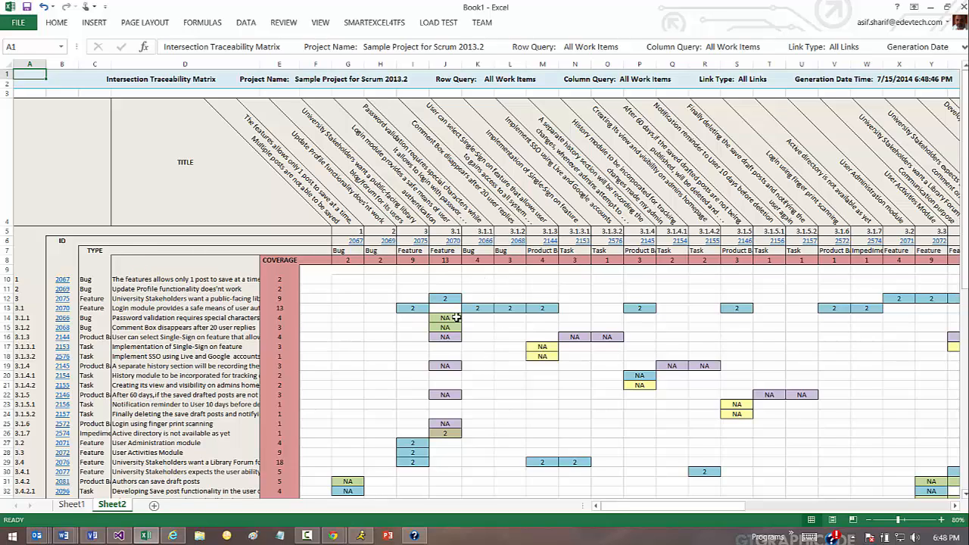
left_click_drag(281, 279, 274, 491)
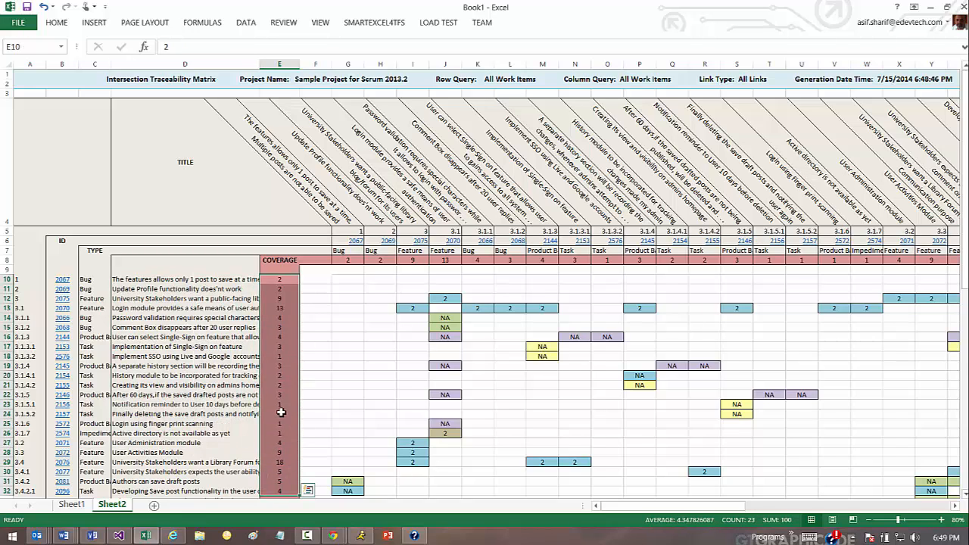
left_click(410, 308)
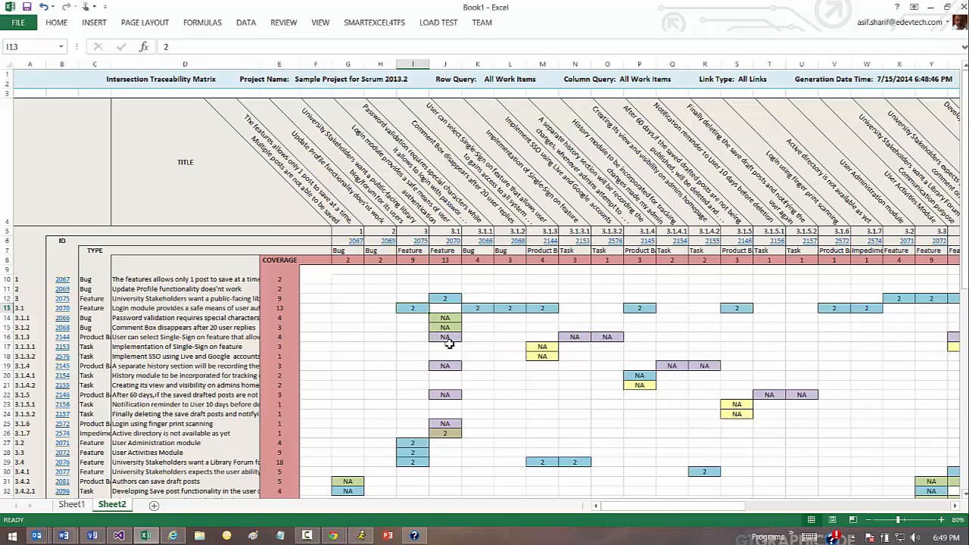
Step: Examine the remaining work item rows, the State color legend, and the row and column titles of the matrix
scroll(417, 316, "down", 6)
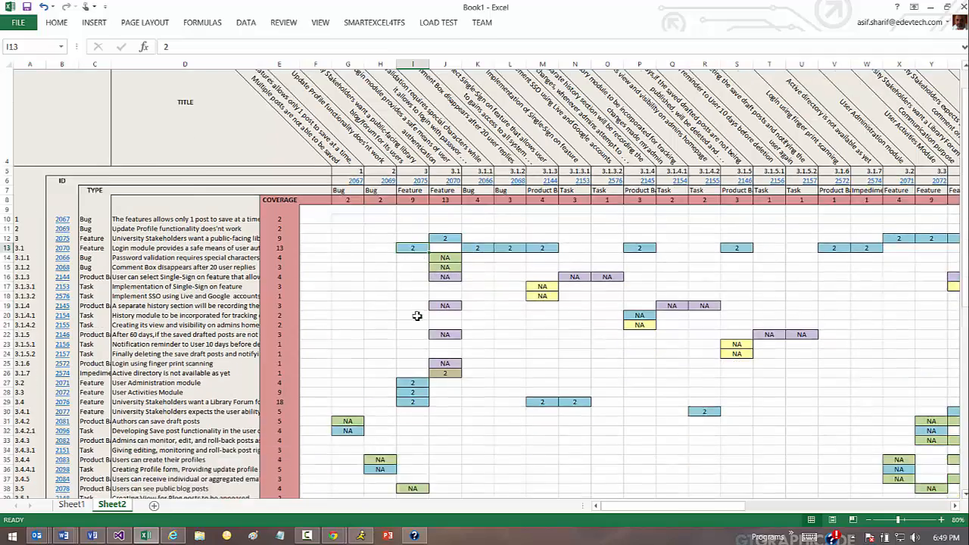
scroll(364, 425, "down", 8)
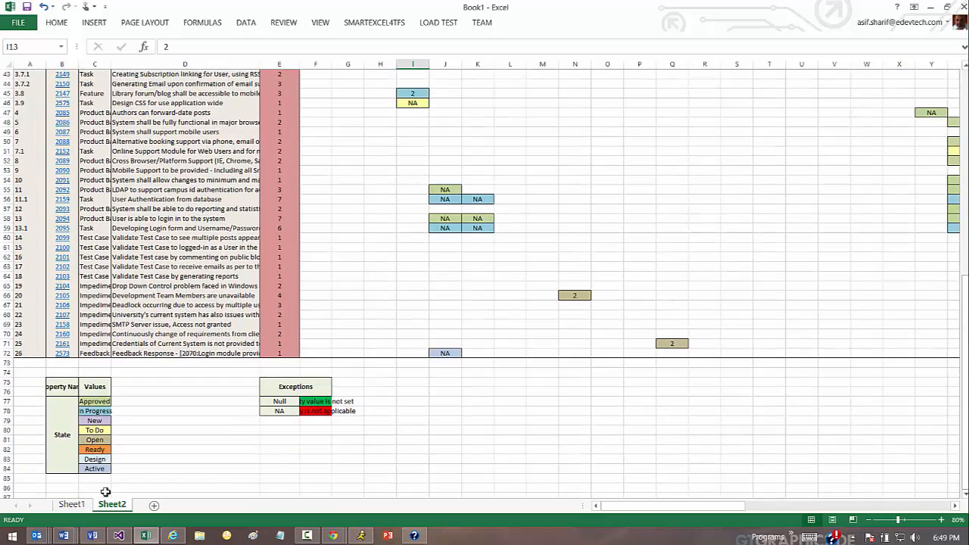
scroll(105, 492, "up", 4)
scroll(105, 490, "up", 7)
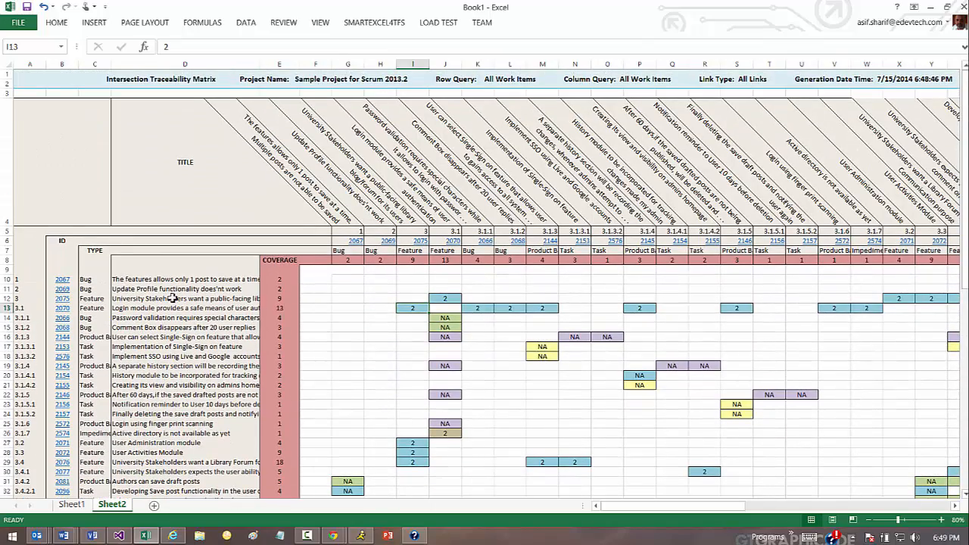
left_click_drag(173, 288, 181, 478)
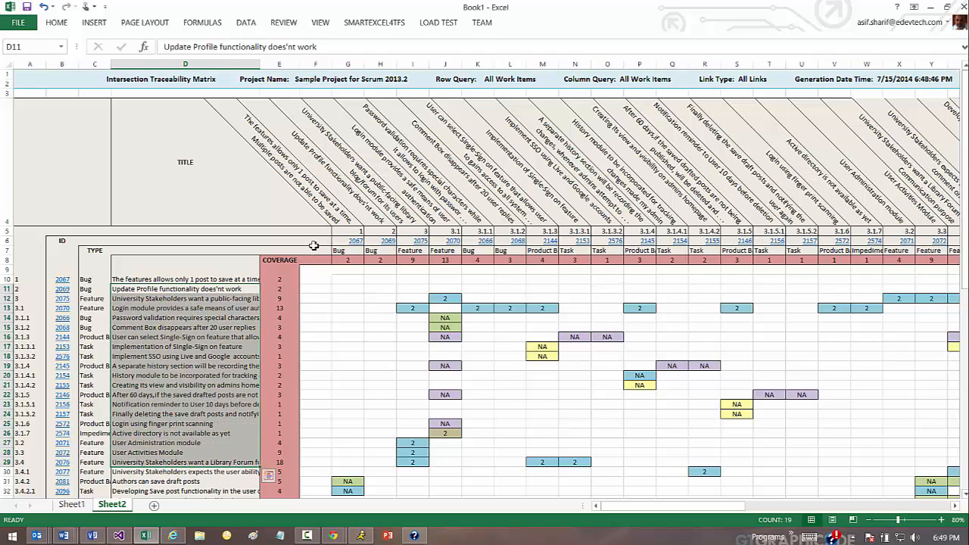
left_click_drag(311, 198, 746, 205)
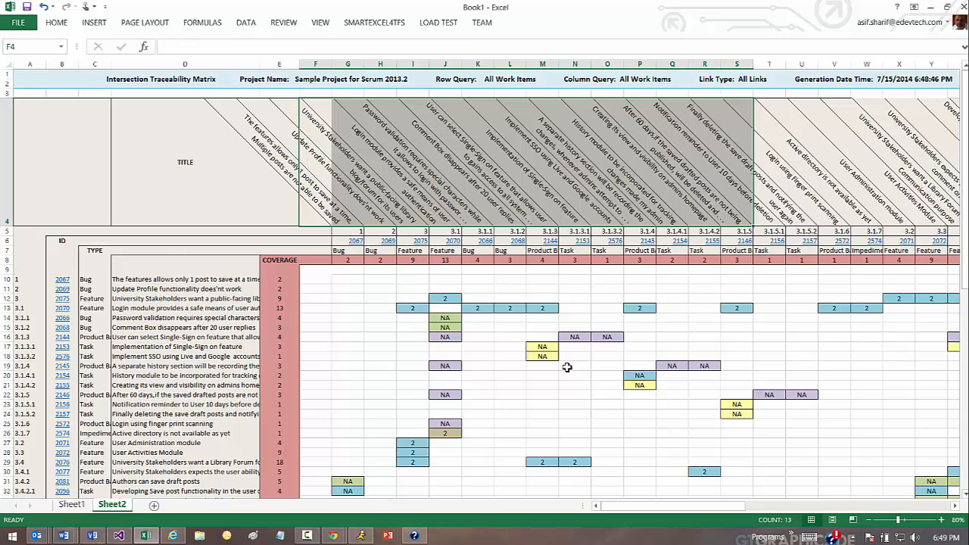
Step: Add a new worksheet and set up an intersection matrix on it with Bugs as the row query
left_click(153, 506)
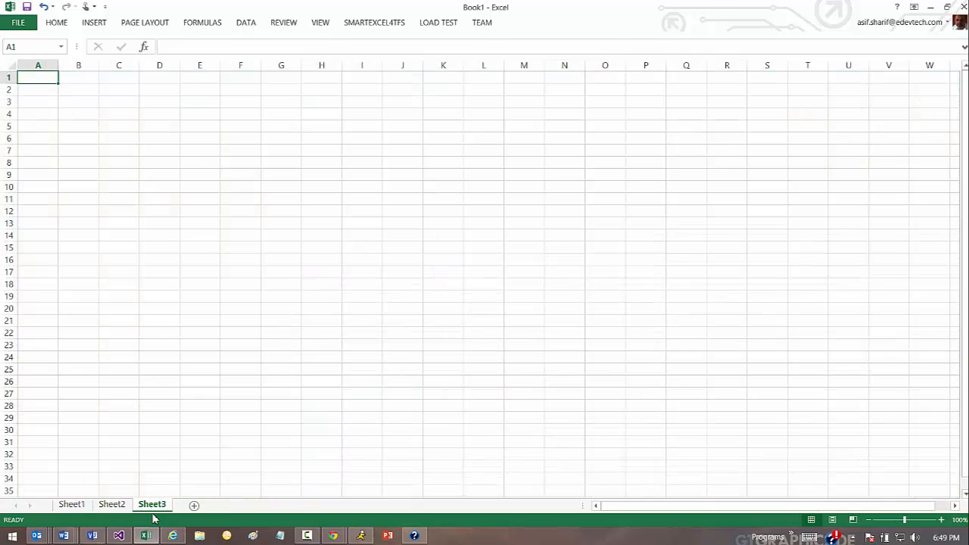
left_click(366, 26)
left_click(73, 61)
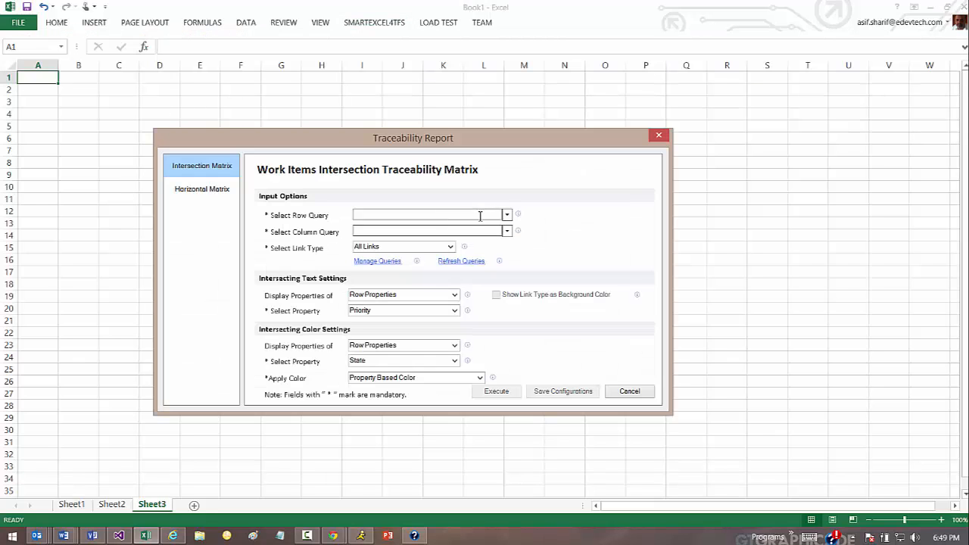
left_click(506, 215)
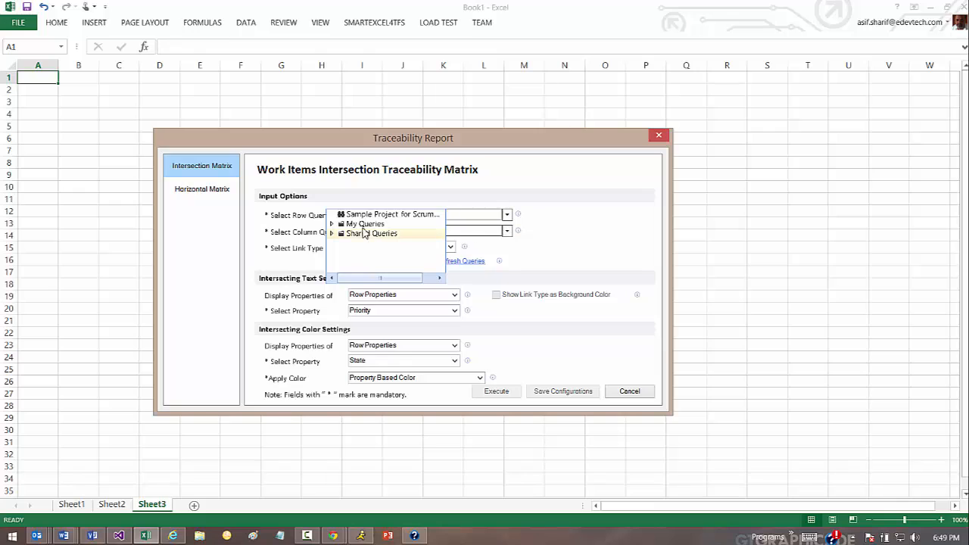
left_click(331, 224)
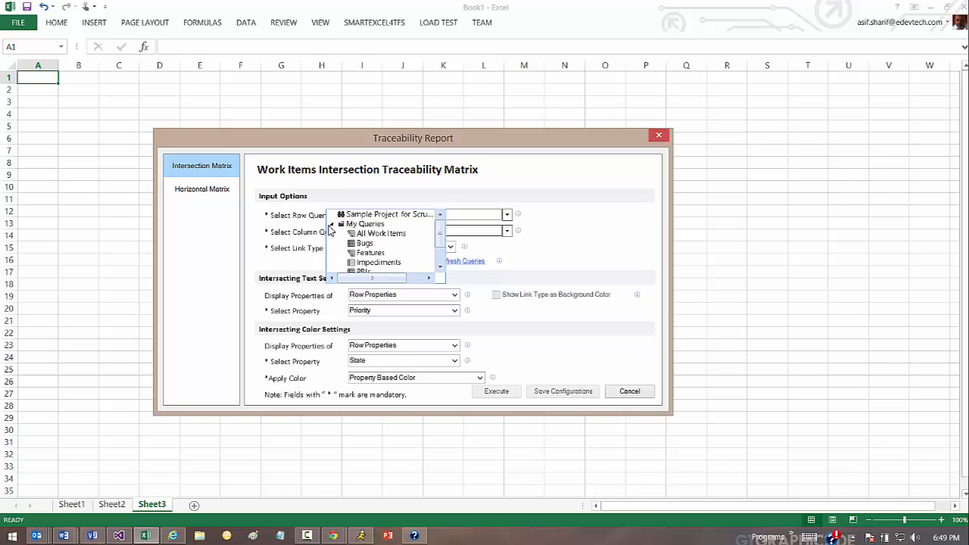
left_click(367, 243)
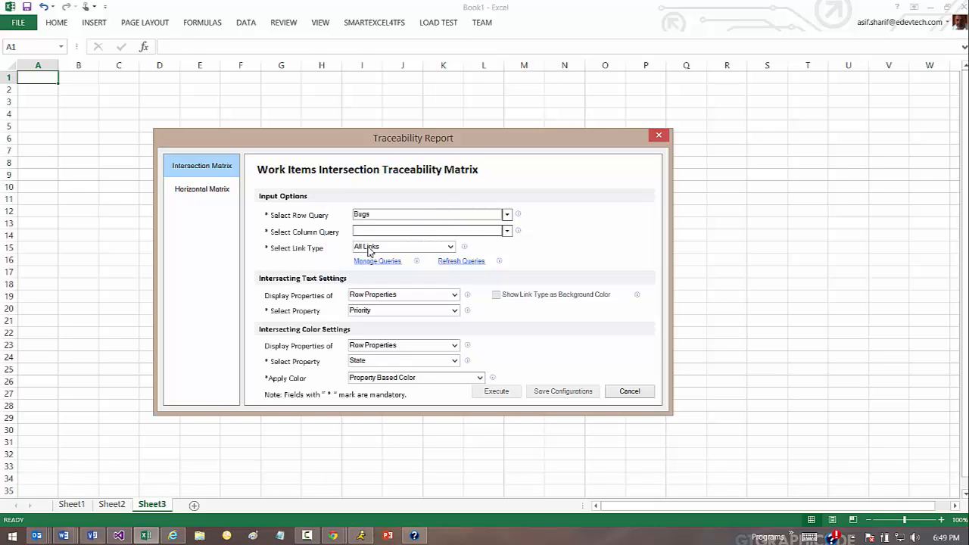
Step: Choose PBIs as the column query and generate the intersection matrix with link type All Links
left_click(507, 232)
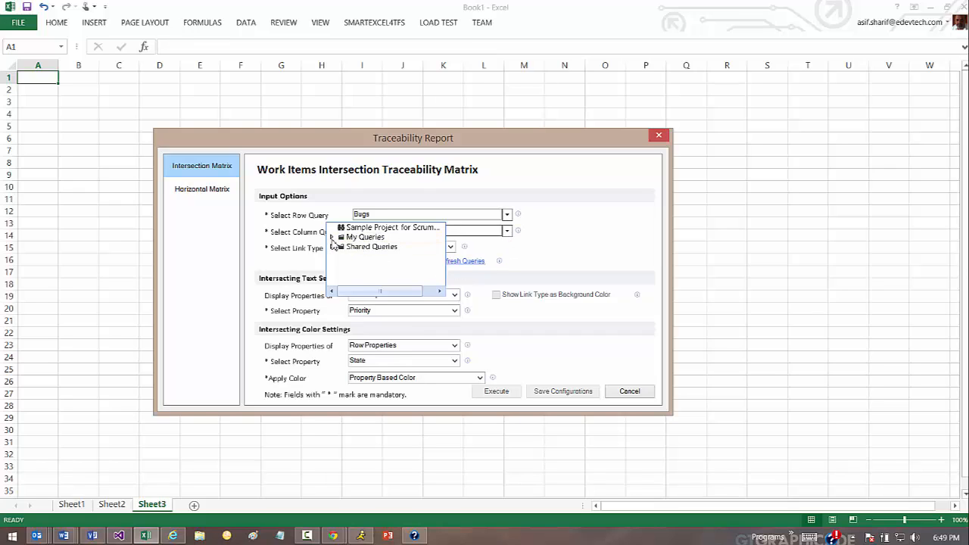
left_click(333, 238)
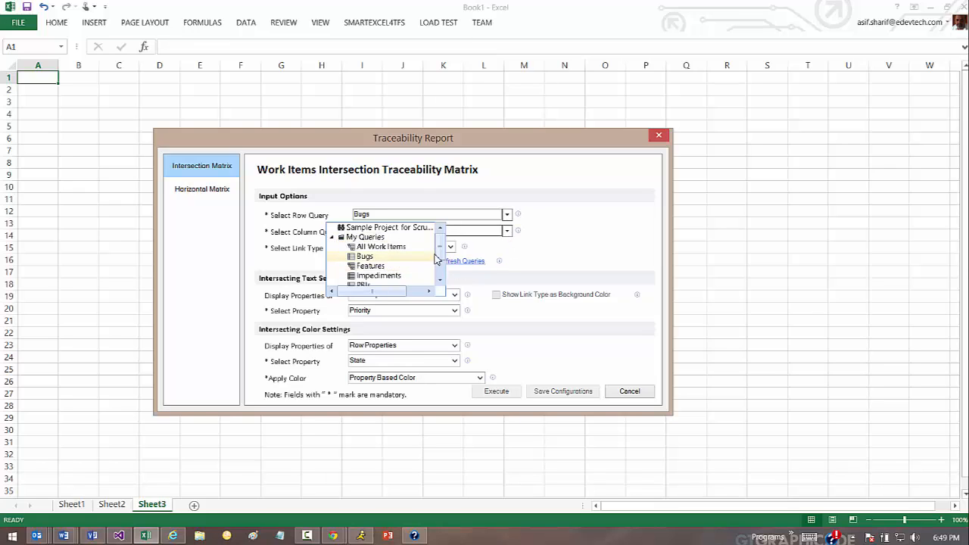
scroll(438, 257, "down", 3)
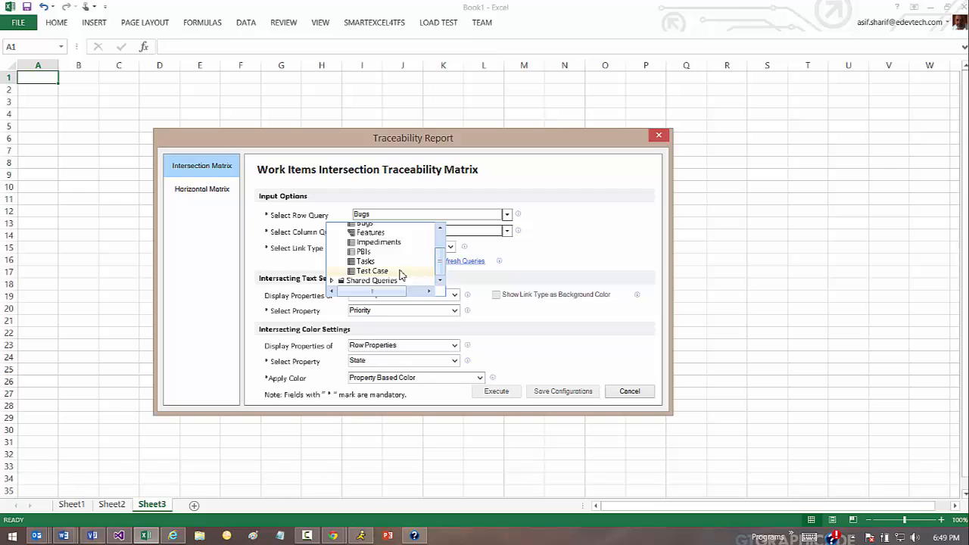
left_click(364, 253)
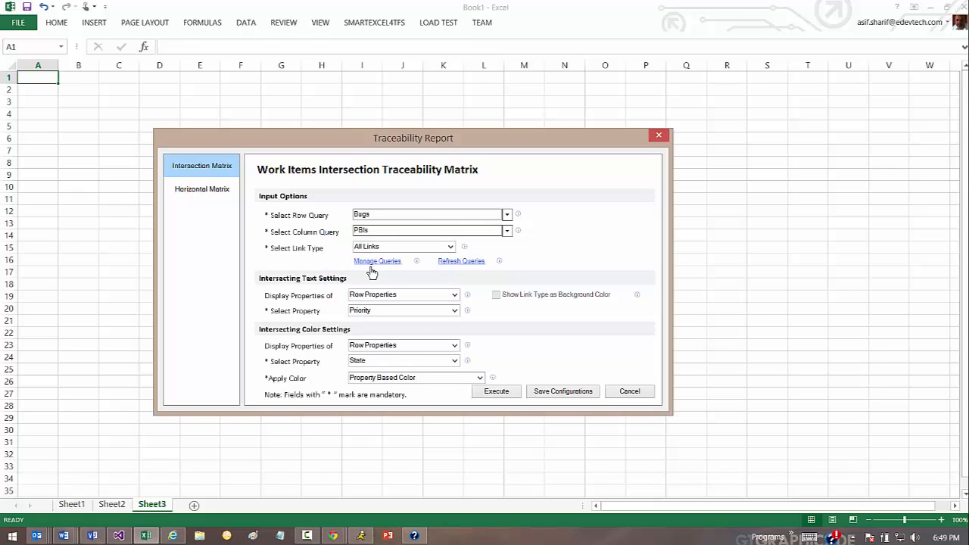
left_click(496, 392)
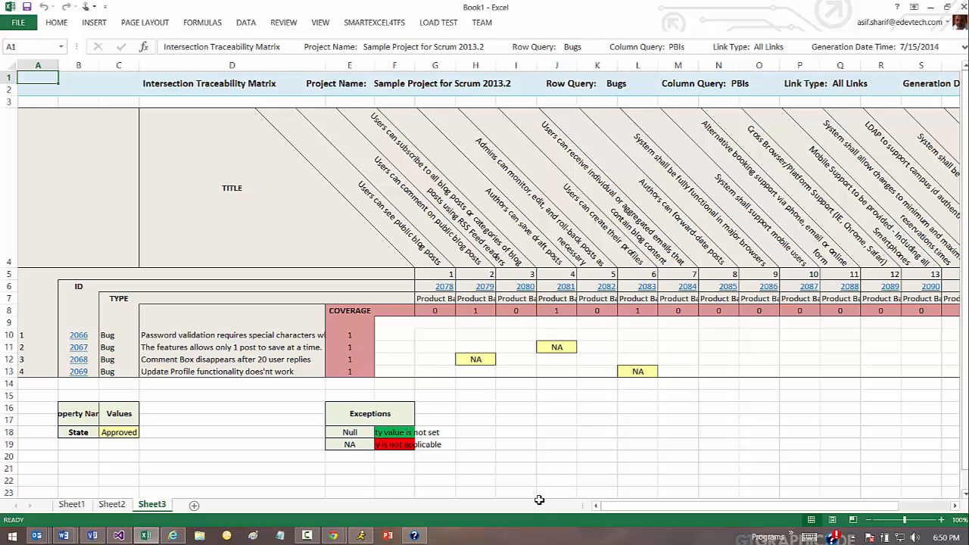
Step: Review the Bugs-to-PBIs matrix and revisit the matrices on Sheet2 and Sheet1
left_click_drag(623, 508, 612, 538)
left_click(112, 504)
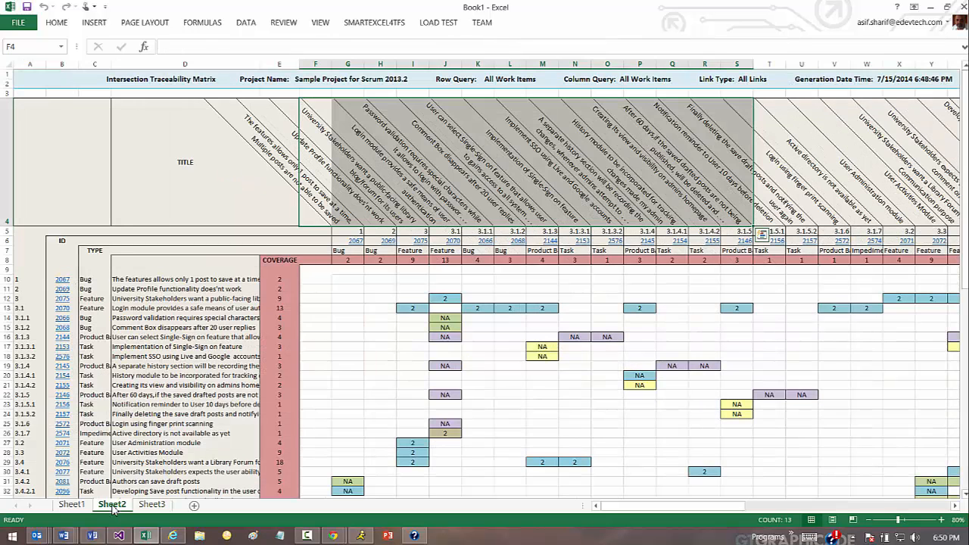
left_click(72, 505)
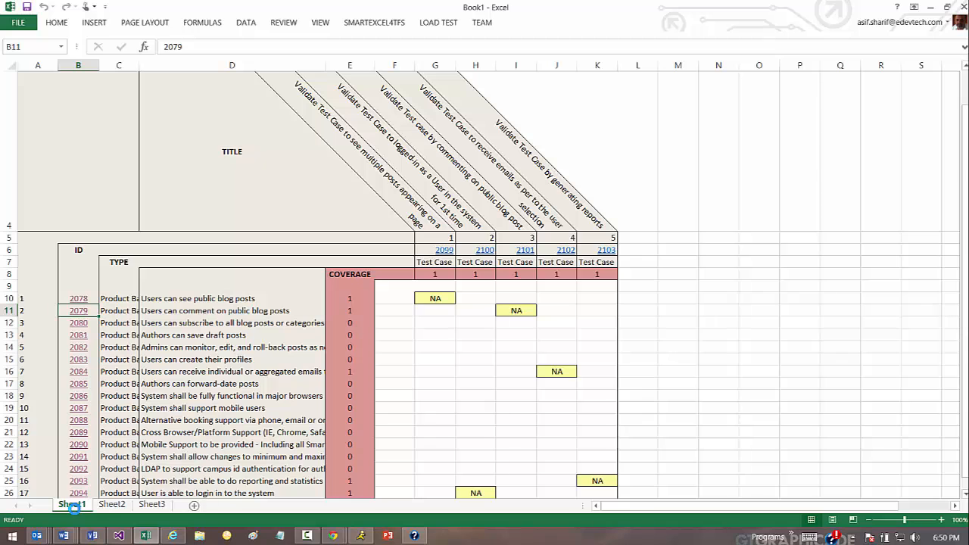
Step: Generate a horizontal traceability matrix on Sheet2 from the All Work Items query
left_click(110, 505)
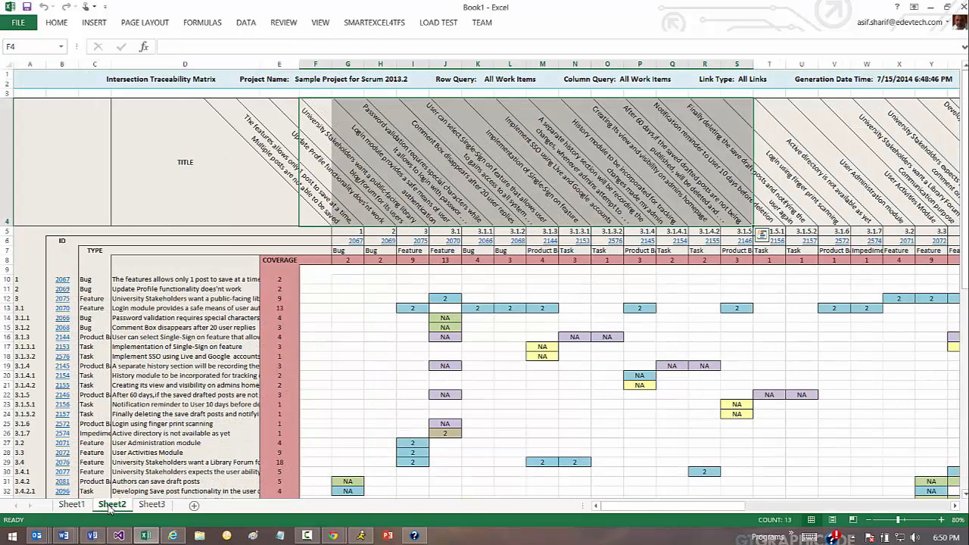
left_click(376, 22)
double_click(368, 24)
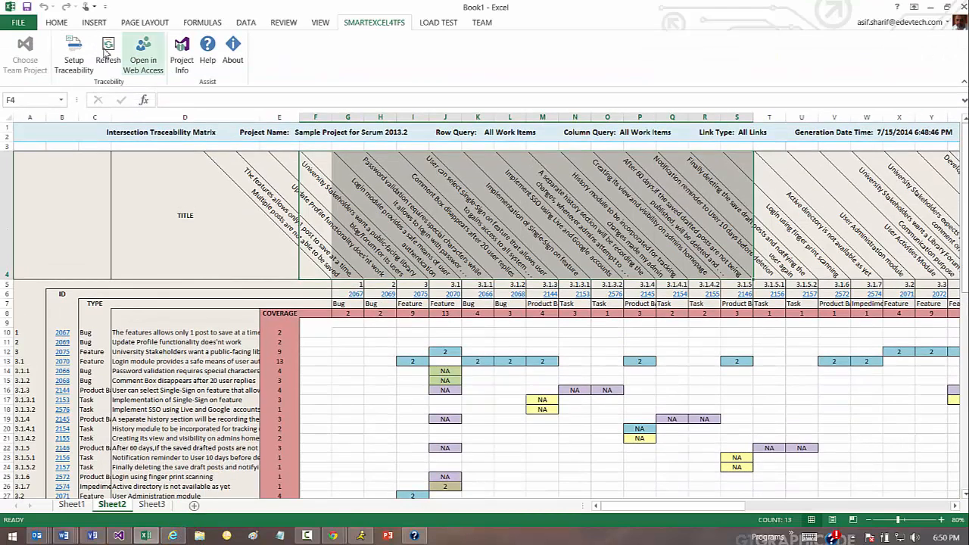
left_click(74, 50)
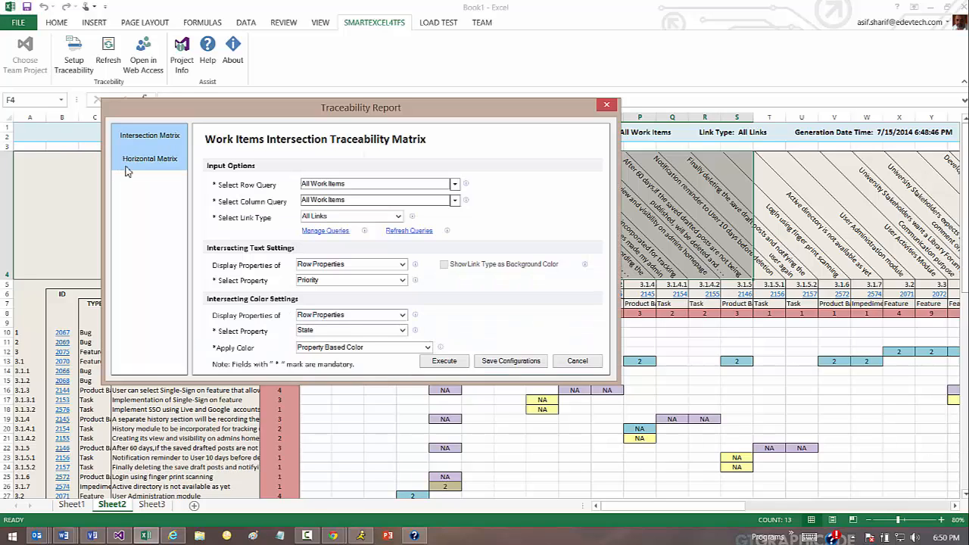
left_click(129, 164)
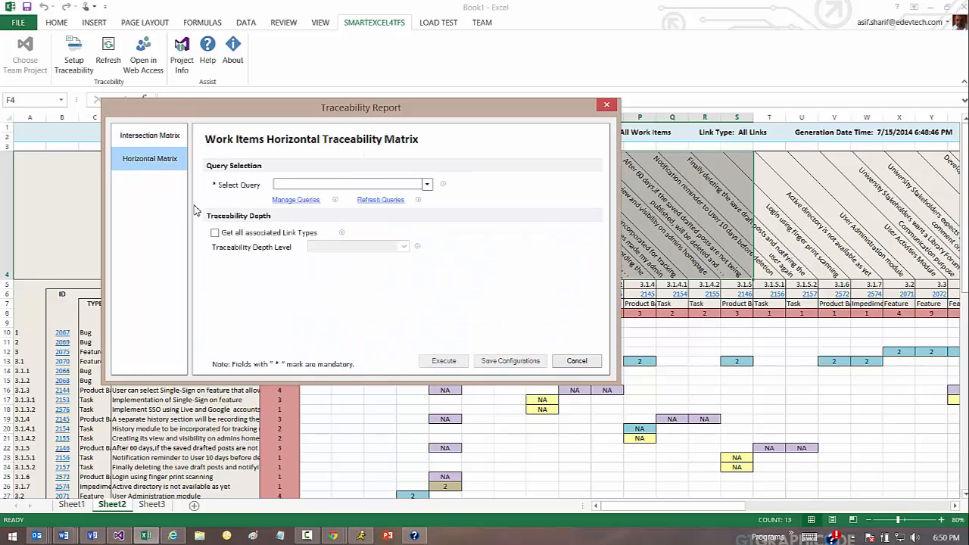
left_click(428, 185)
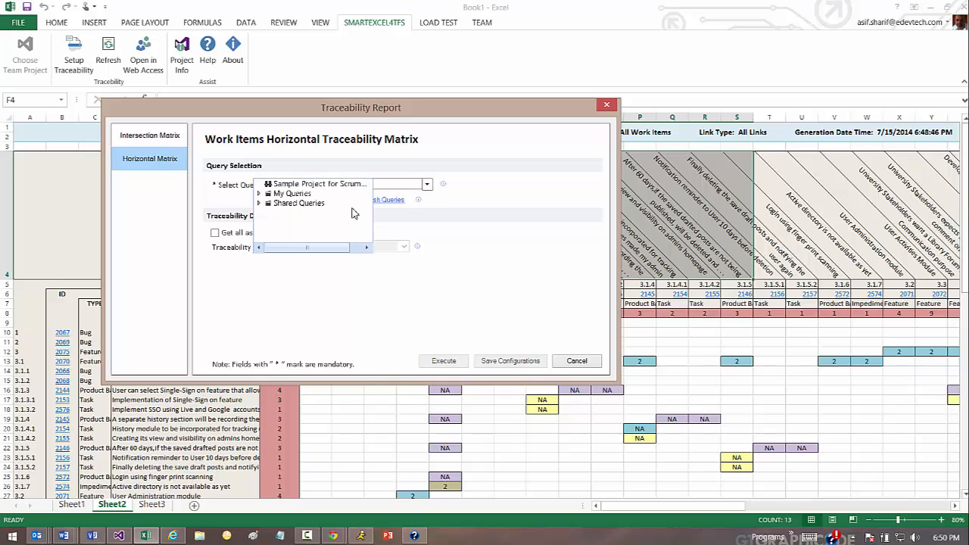
left_click(259, 193)
left_click(290, 205)
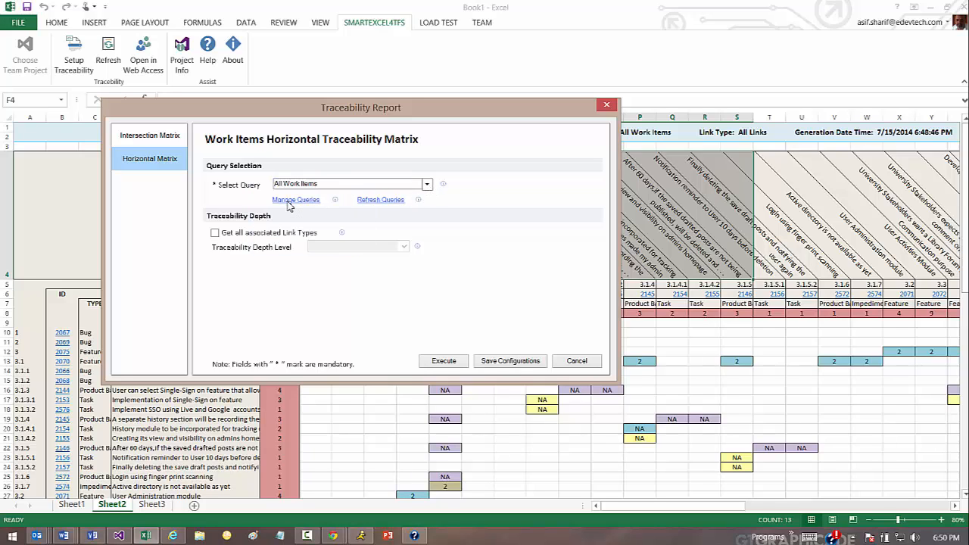
left_click(446, 361)
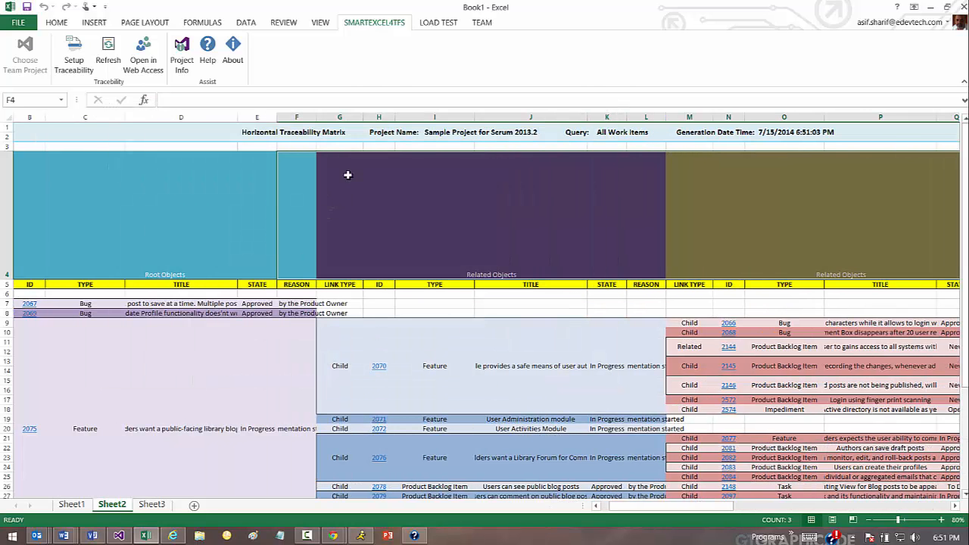
Step: Examine the horizontal matrix's root objects and the child items of feature 2075, including features 2070 and 2076
double_click(401, 29)
scroll(366, 210, "down", 1)
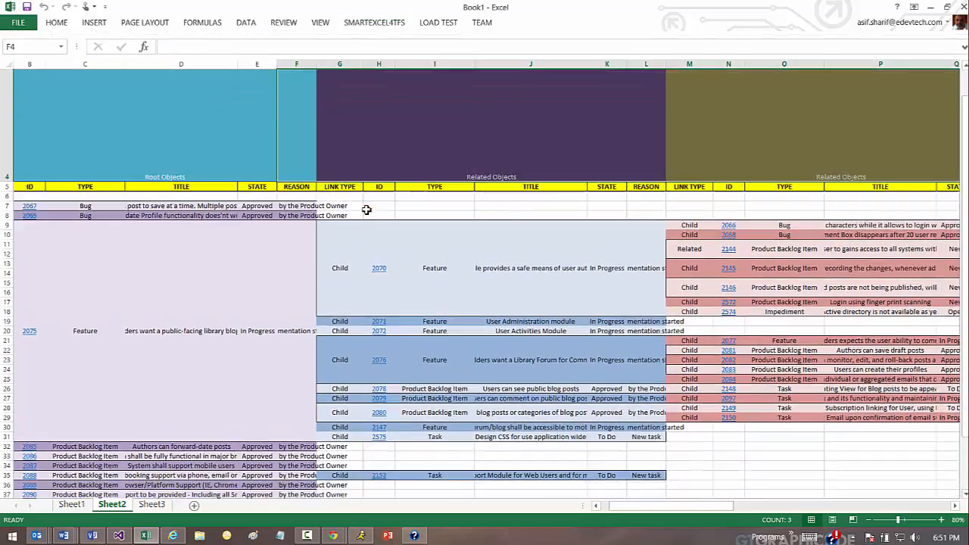
scroll(366, 209, "down", 1)
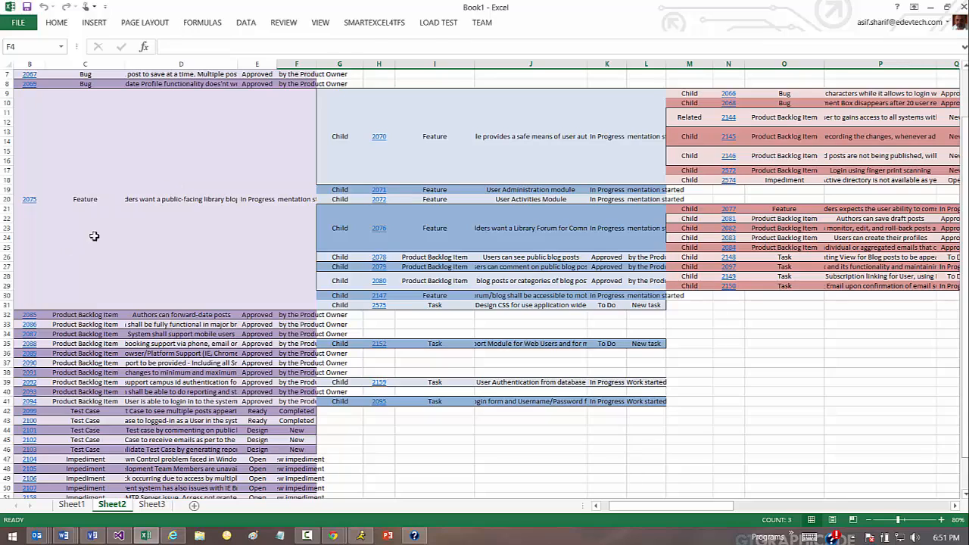
left_click(160, 213)
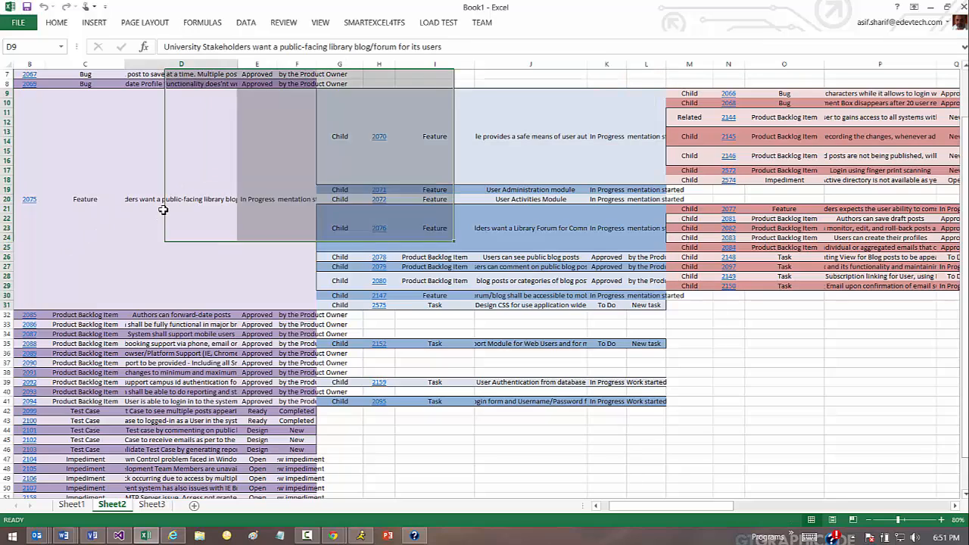
left_click(445, 143)
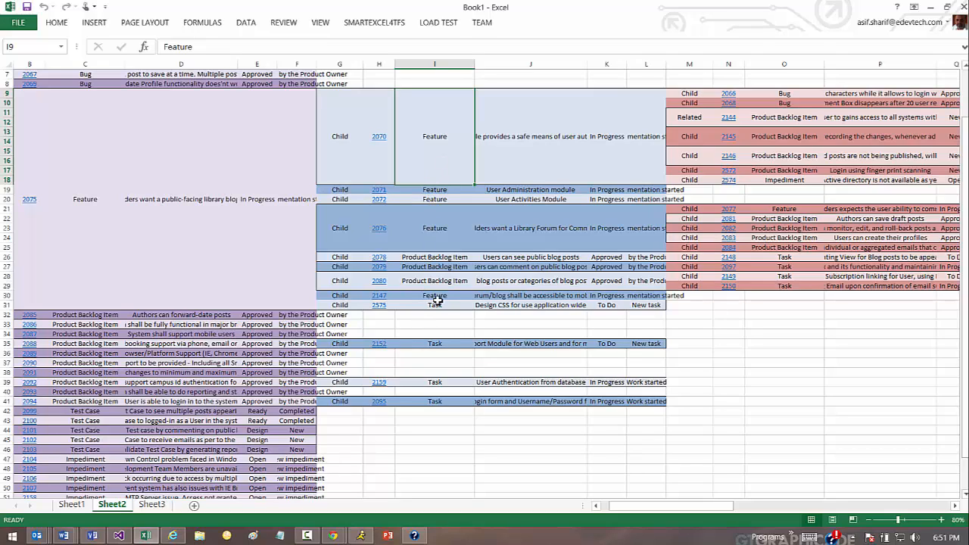
left_click(500, 237)
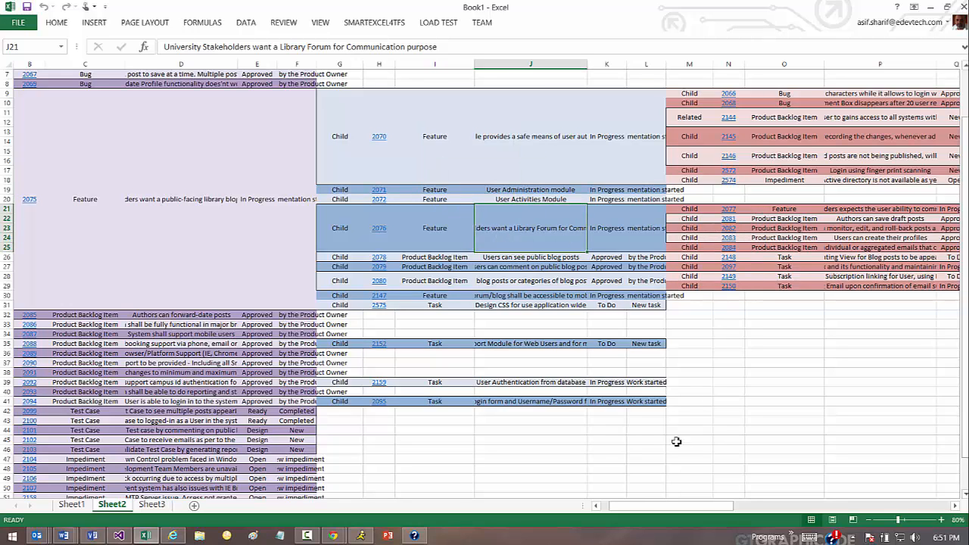
Step: Inspect the deeper related-object levels of the horizontal matrix and compare it with the intersection matrix on Sheet1
left_click_drag(638, 506, 691, 505)
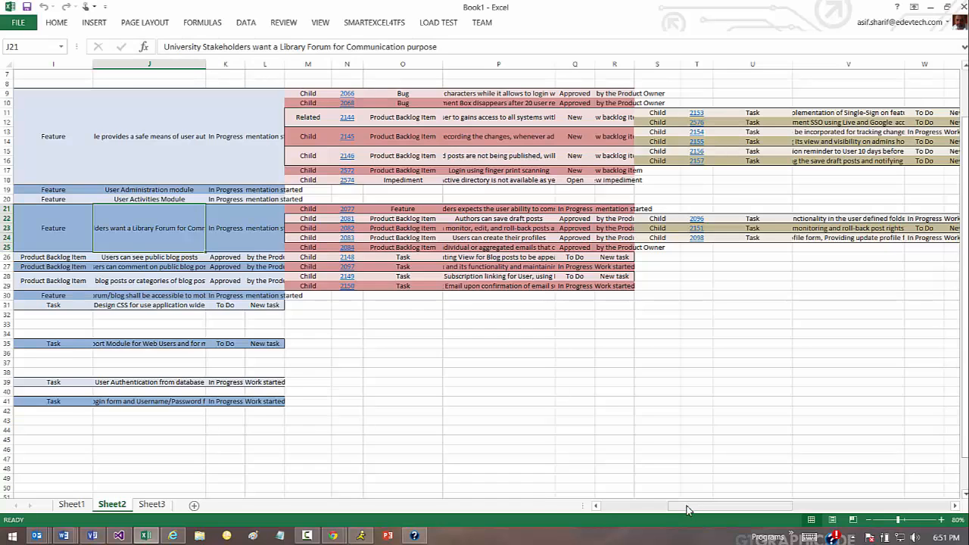
left_click_drag(691, 505, 614, 521)
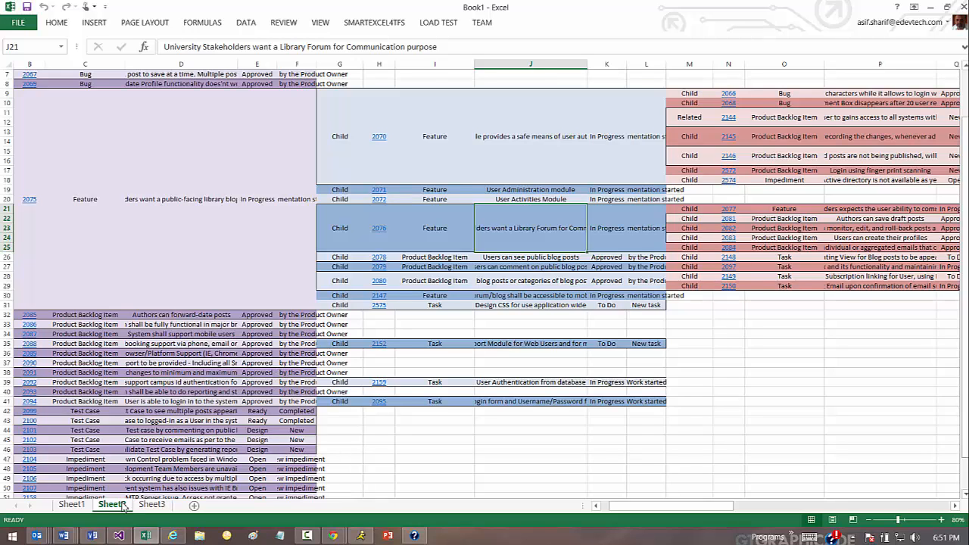
left_click(72, 504)
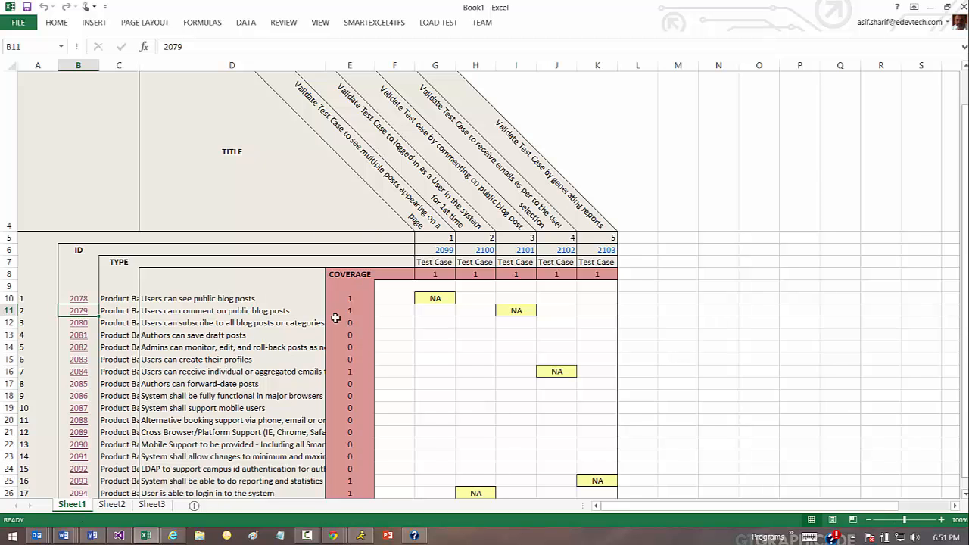
left_click(114, 504)
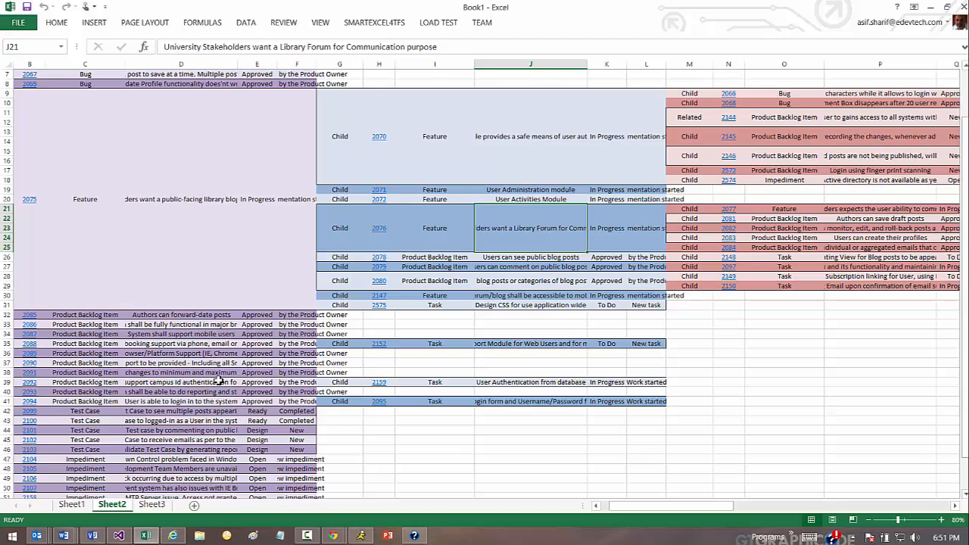